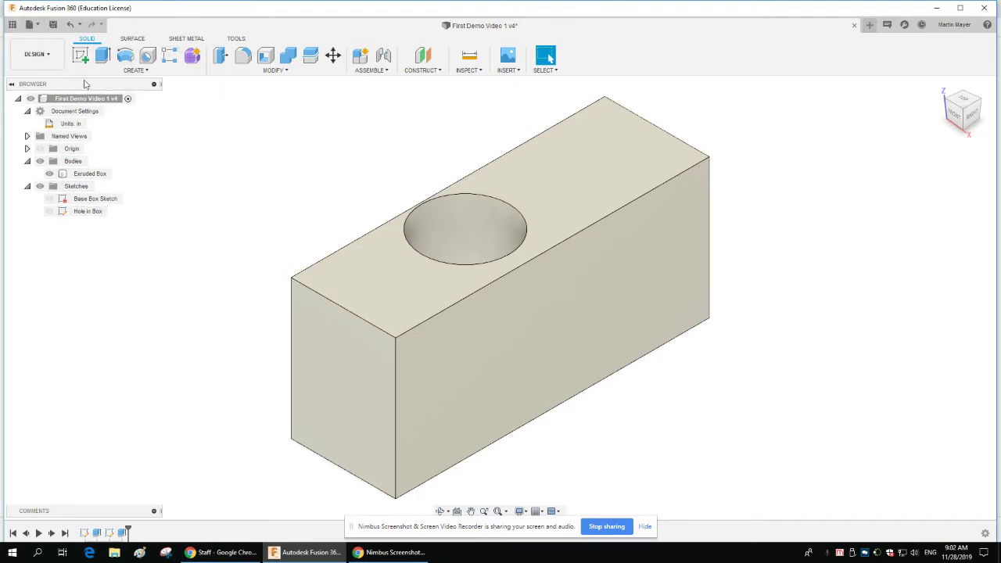
# Examine the box and its hole from several angles, finishing in the home view
pyautogui.click(563, 365)
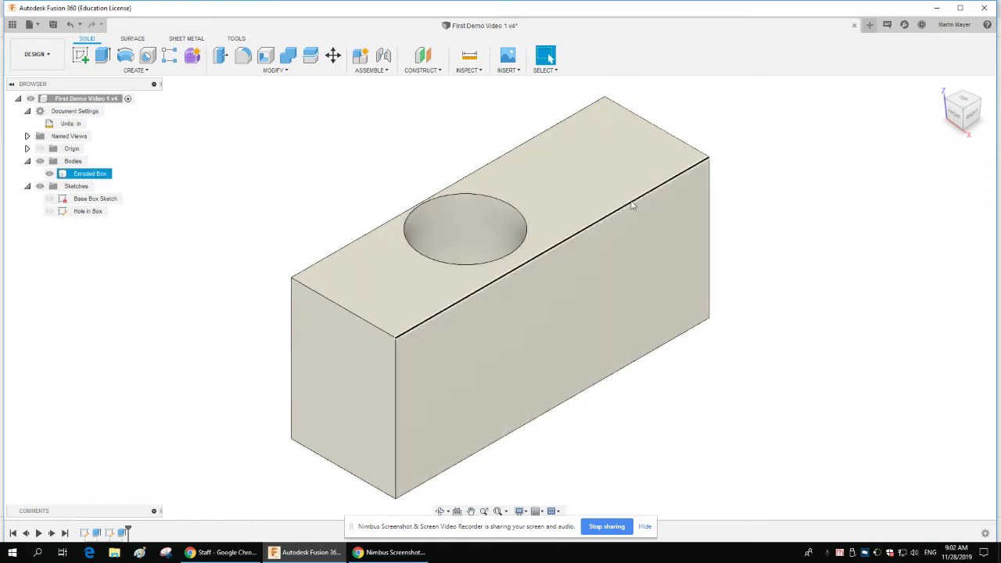
pyautogui.scroll(-1, 503, 241)
pyautogui.click(882, 312)
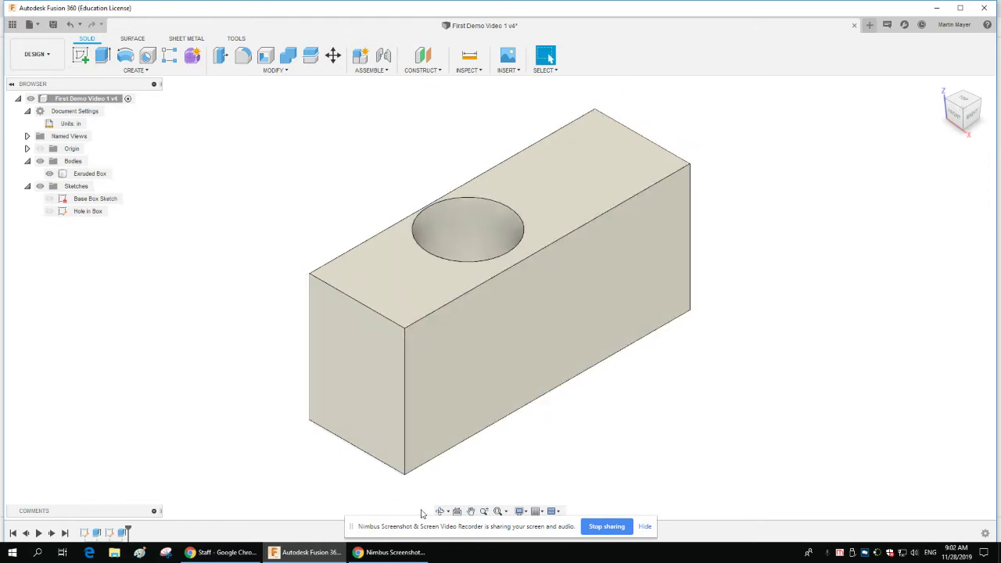
pyautogui.click(471, 511)
pyautogui.moveTo(693, 461); pyautogui.dragTo(745, 427)
pyautogui.press('Escape')
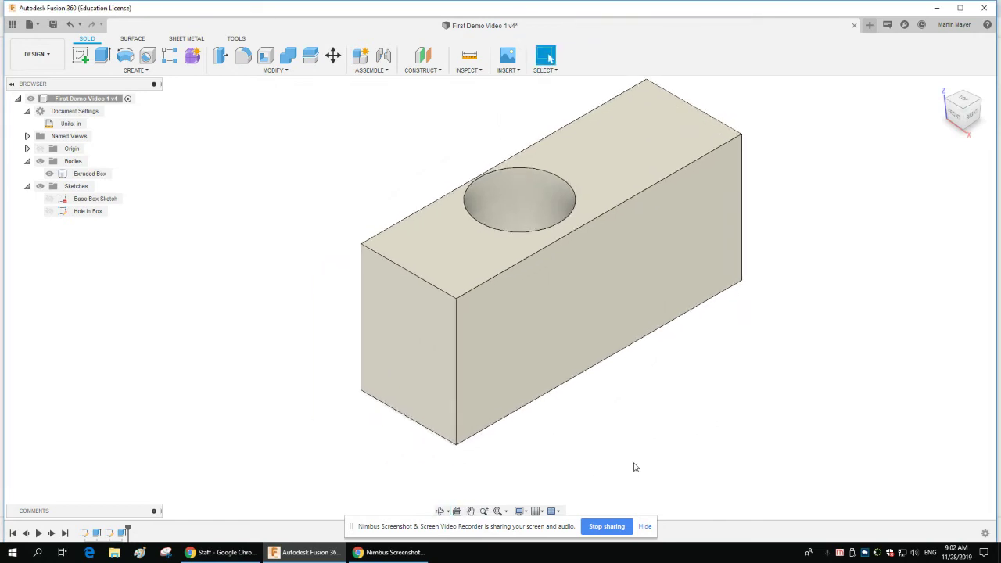
pyautogui.click(440, 511)
pyautogui.moveTo(632, 484); pyautogui.dragTo(808, 465)
pyautogui.moveTo(661, 456); pyautogui.dragTo(904, 117)
pyautogui.press('Escape')
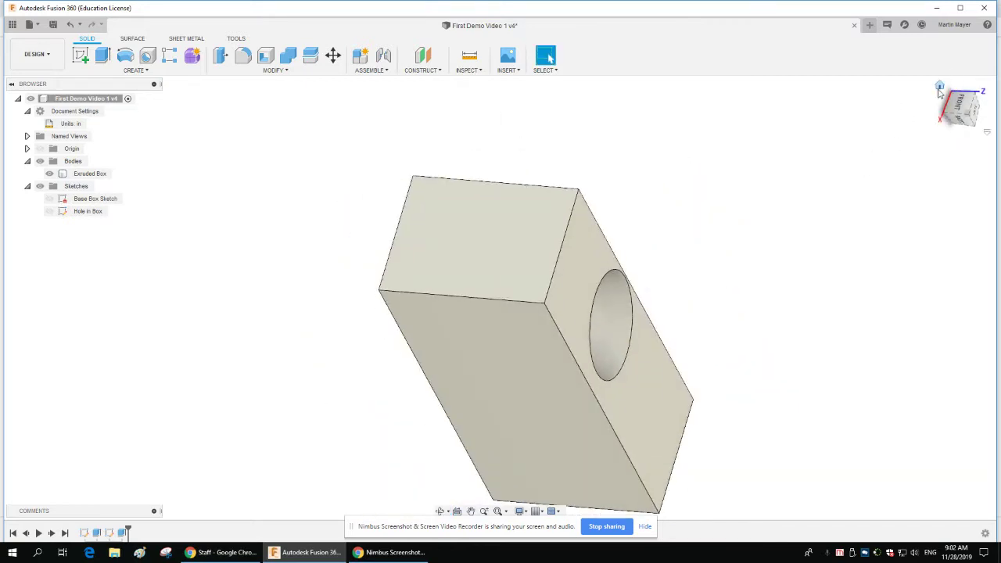
pyautogui.click(940, 88)
pyautogui.scroll(1, 493, 292)
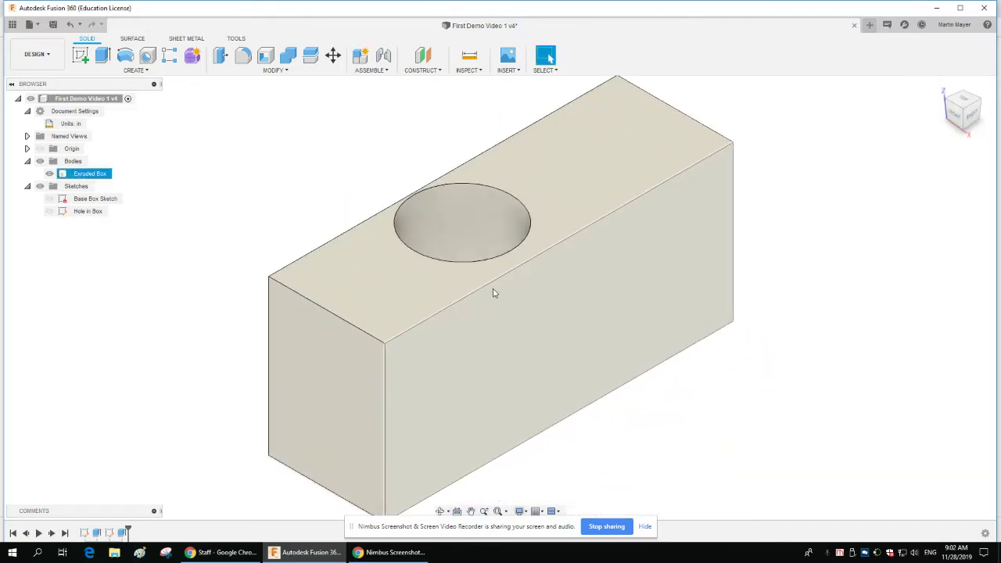
pyautogui.scroll(-3, 493, 292)
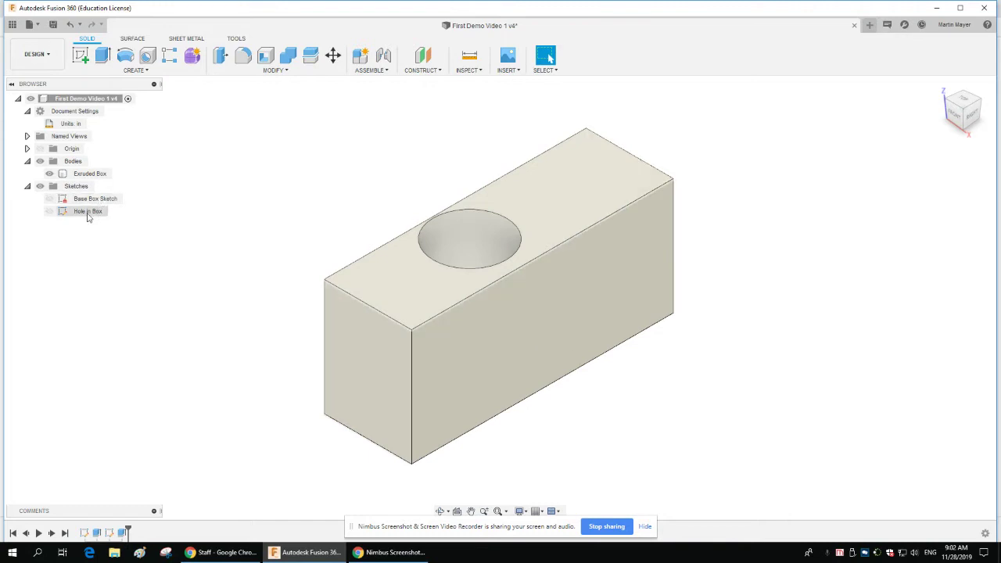
# Edit the Hole in Box sketch and set the circle centre's lengthwise distance from the box's short edge to 2.25 in
pyautogui.rightClick(89, 214)
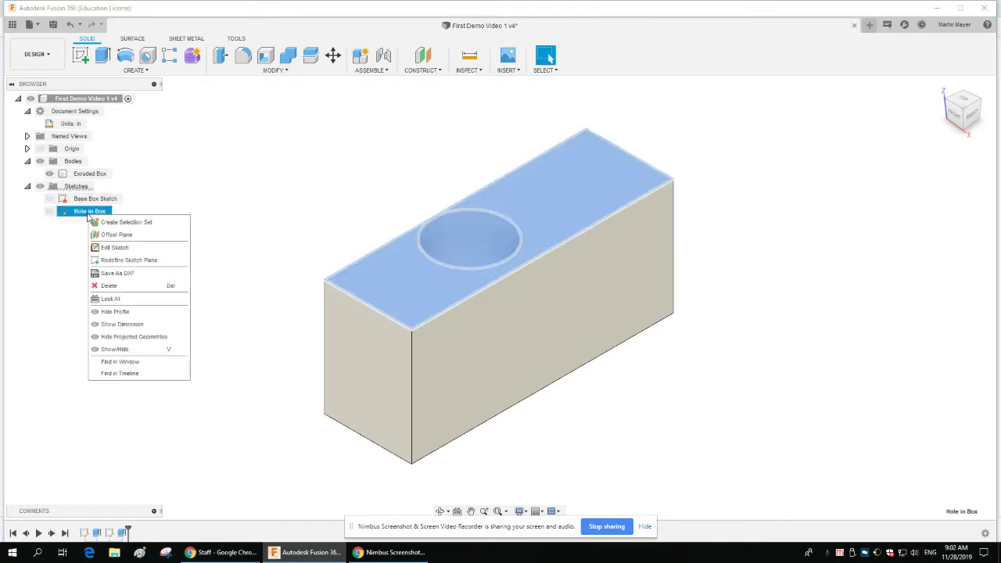
pyautogui.click(128, 251)
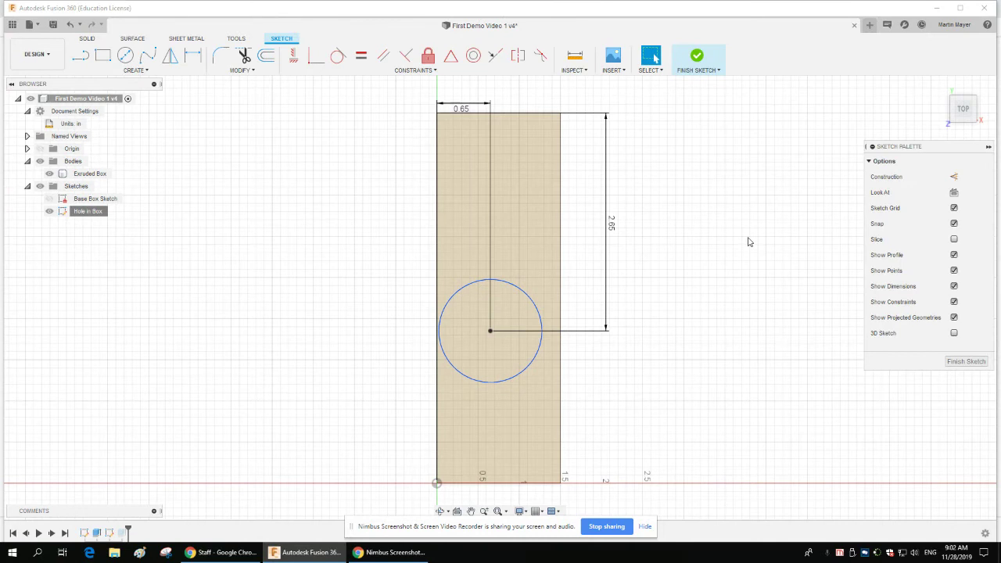
pyautogui.doubleClick(613, 233)
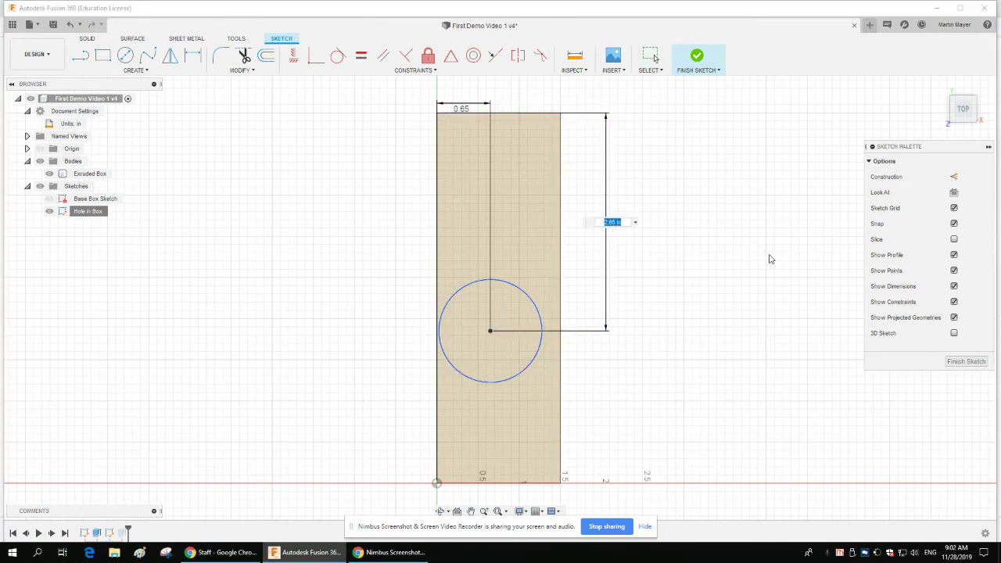
pyautogui.scroll(2, 597, 320)
pyautogui.scroll(-3, 599, 320)
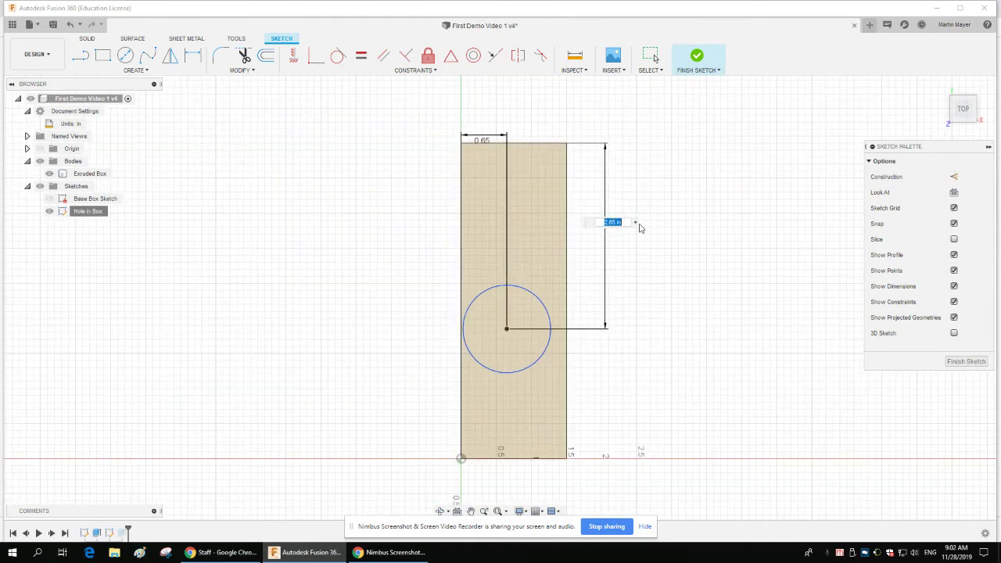
pyautogui.write('4')
pyautogui.press('Return')
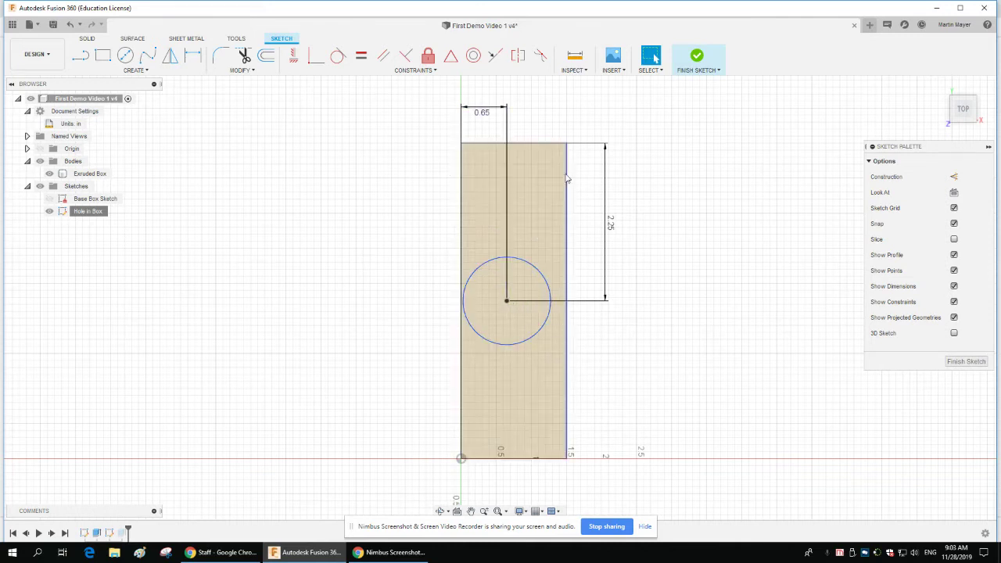
# Set the circle centre's distance from the box's long edge to 0.750 in and finish the sketch
pyautogui.doubleClick(485, 114)
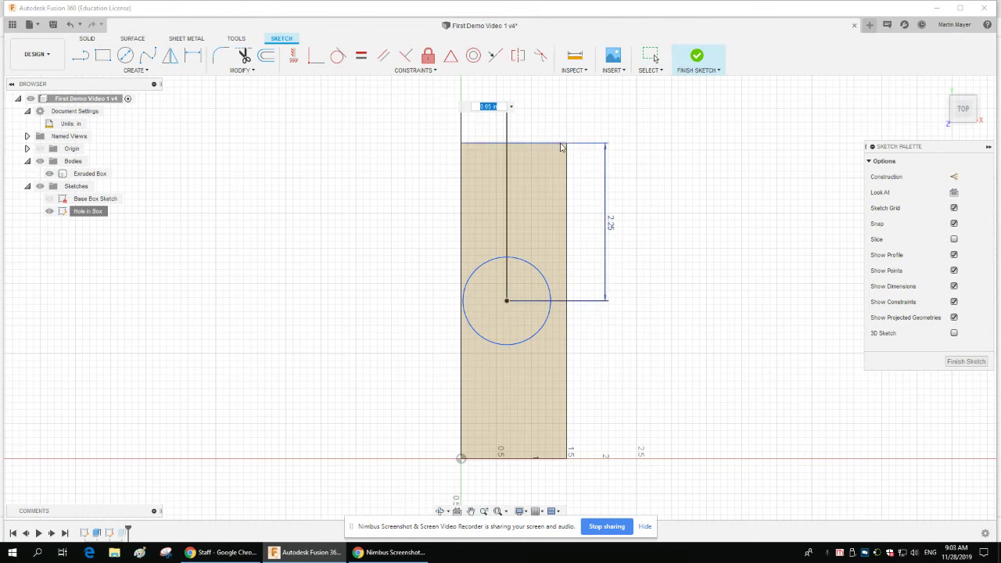
pyautogui.write('0.750')
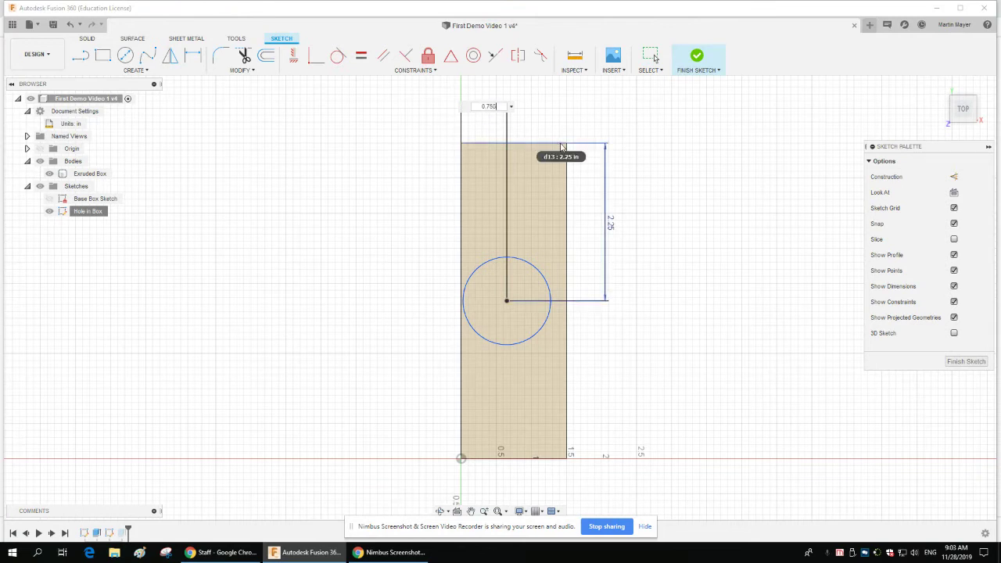
pyautogui.press('Return')
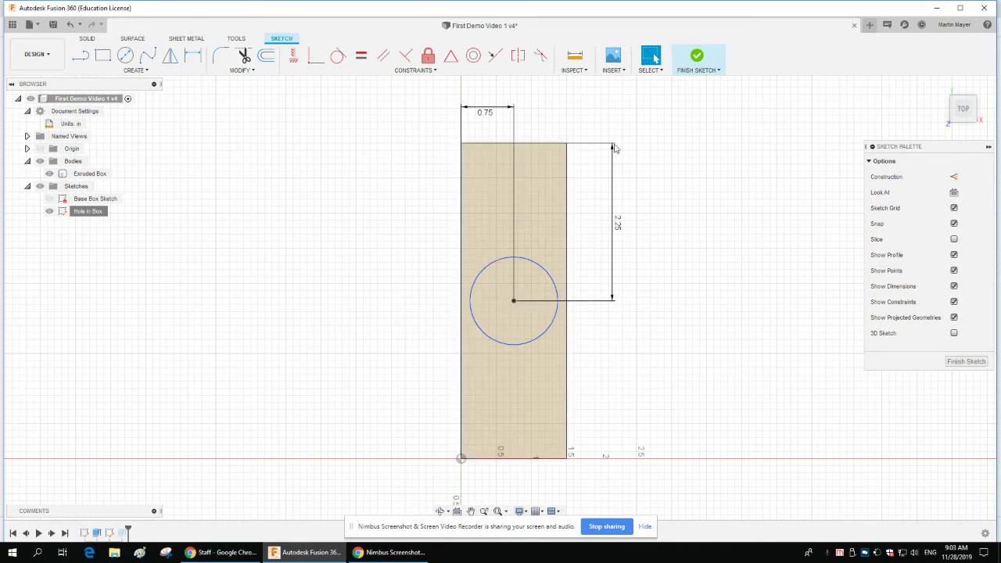
pyautogui.click(696, 69)
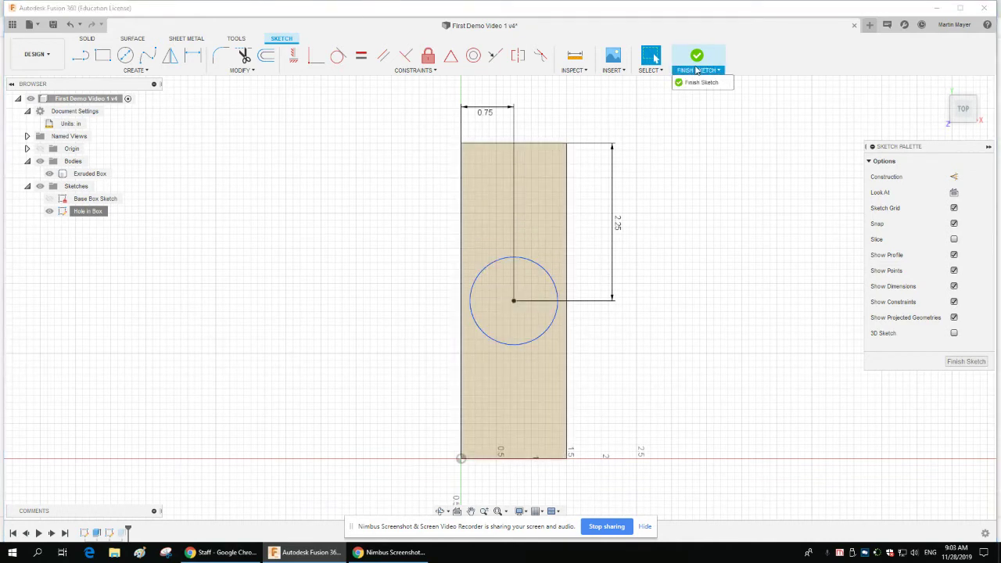
pyautogui.click(699, 82)
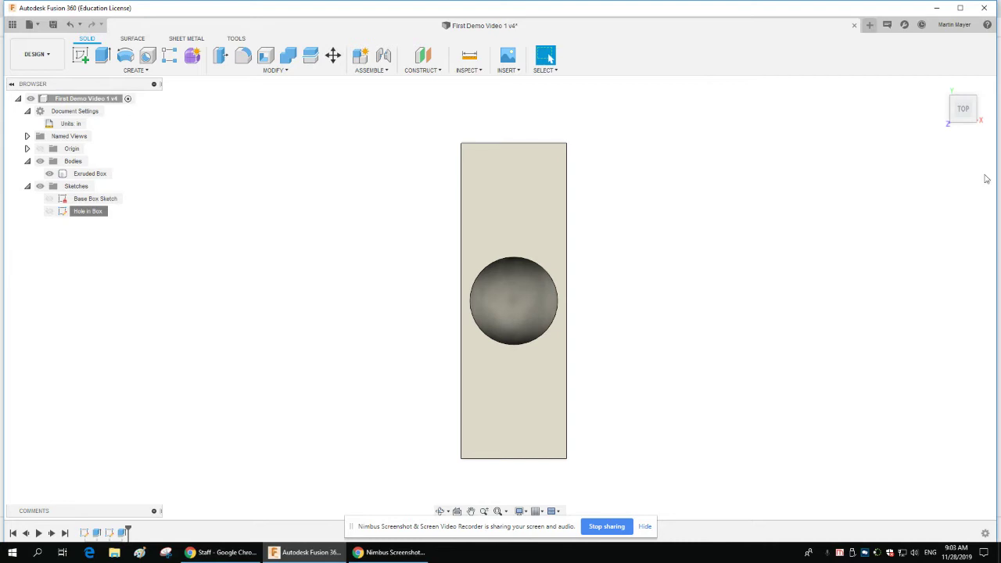
# Return the model to the home view and save a new version with the description User Saved
pyautogui.click(440, 511)
pyautogui.moveTo(688, 414); pyautogui.dragTo(641, 402, button='middle')
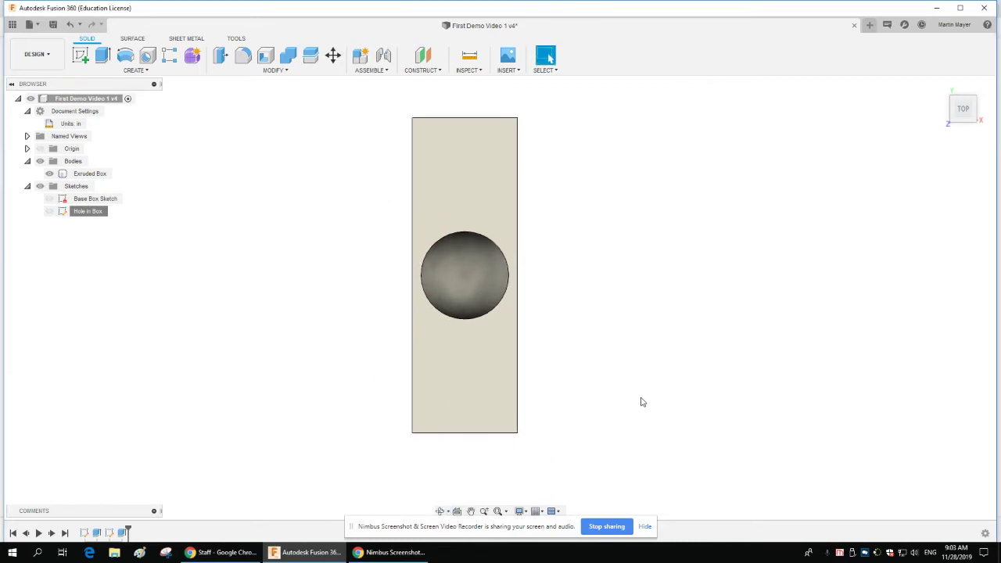
pyautogui.click(440, 511)
pyautogui.moveTo(675, 436); pyautogui.dragTo(713, 439)
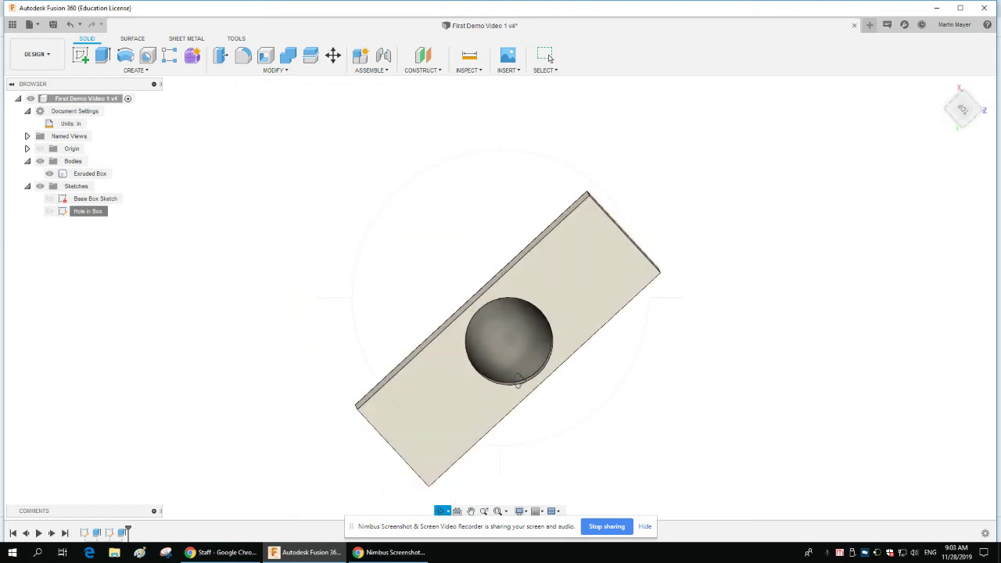
pyautogui.press('Escape')
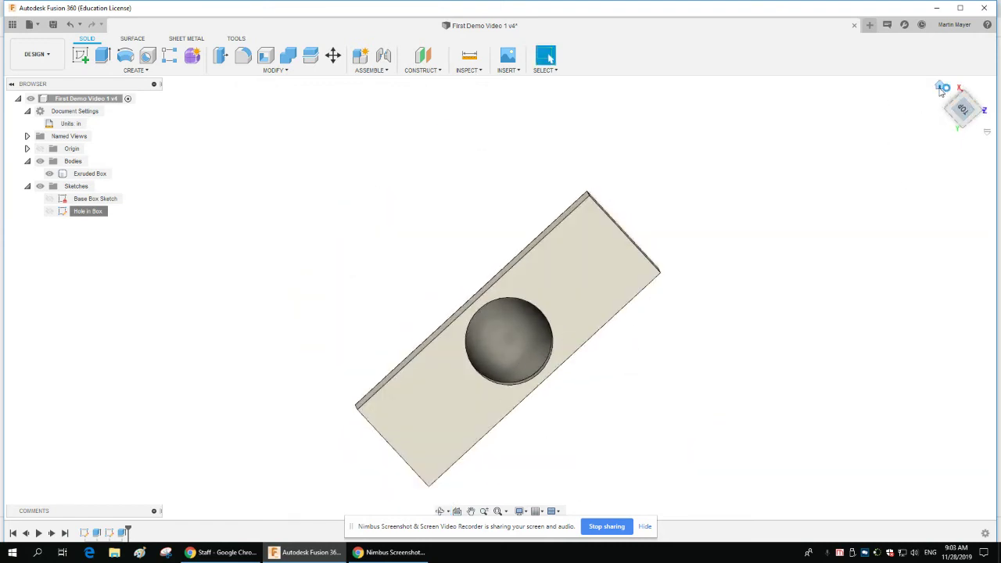
pyautogui.click(941, 91)
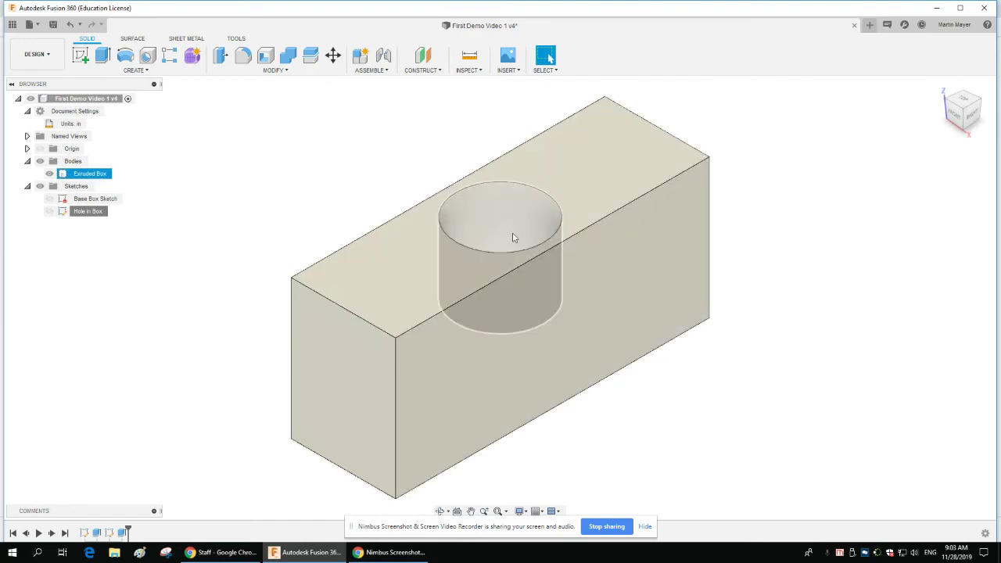
pyautogui.click(53, 24)
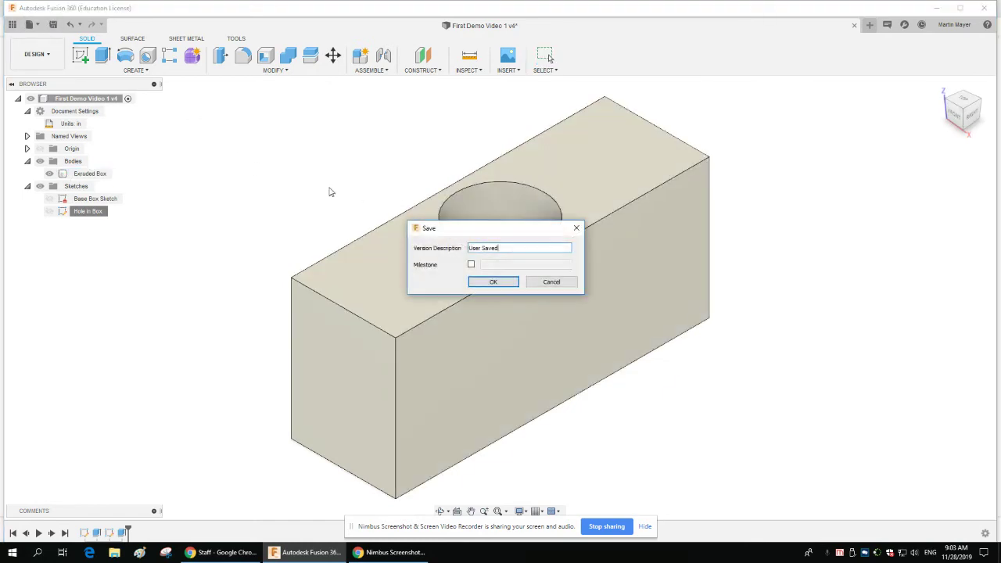
pyautogui.click(482, 283)
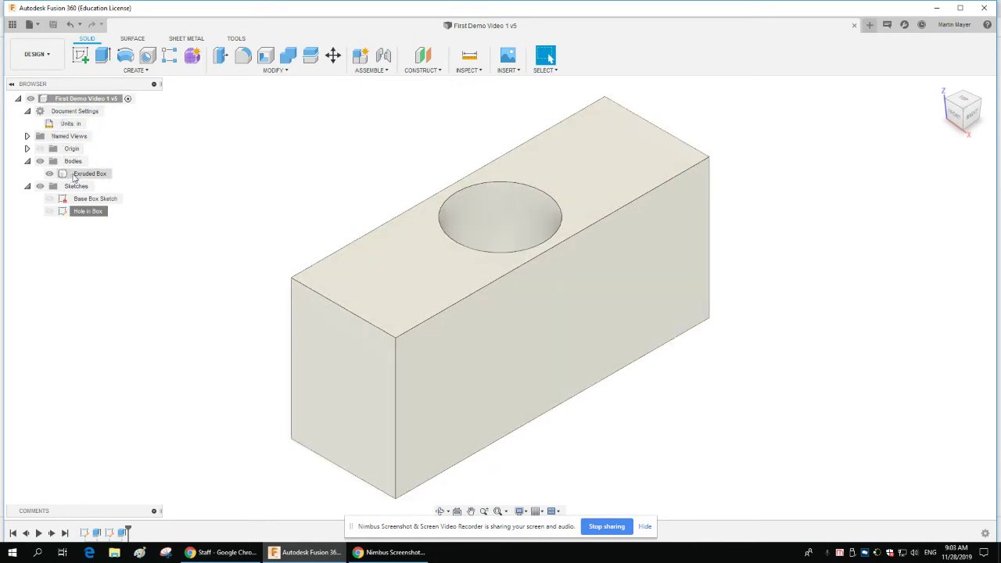
# Apply the Aluminum physical material from the Metal library to the Extruded Box body
pyautogui.rightClick(74, 174)
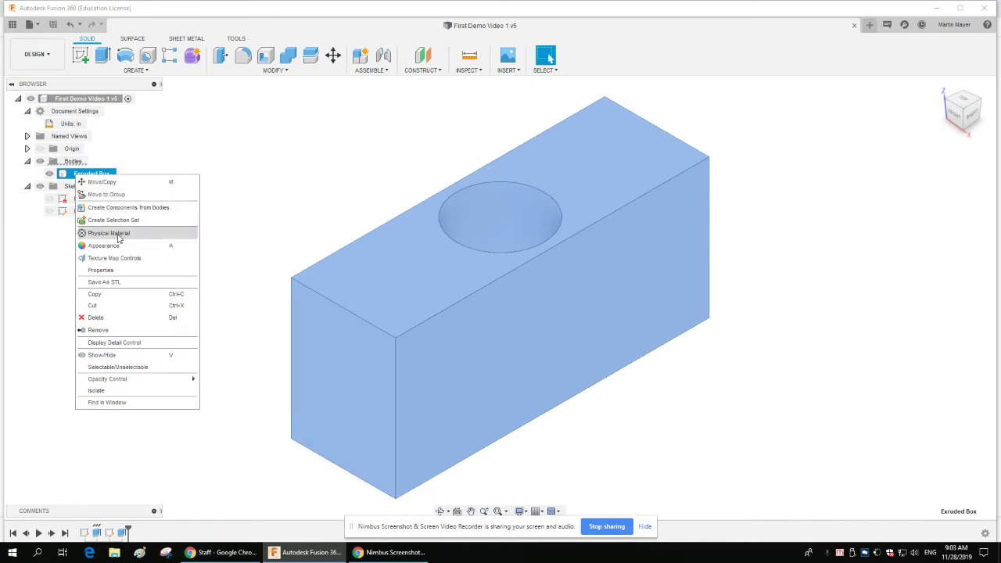
pyautogui.click(118, 234)
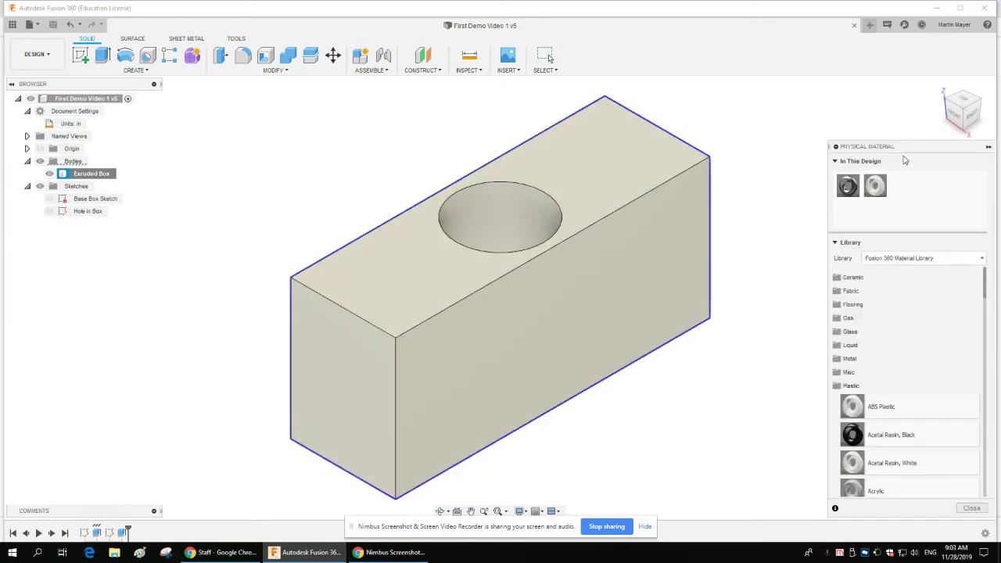
pyautogui.click(840, 387)
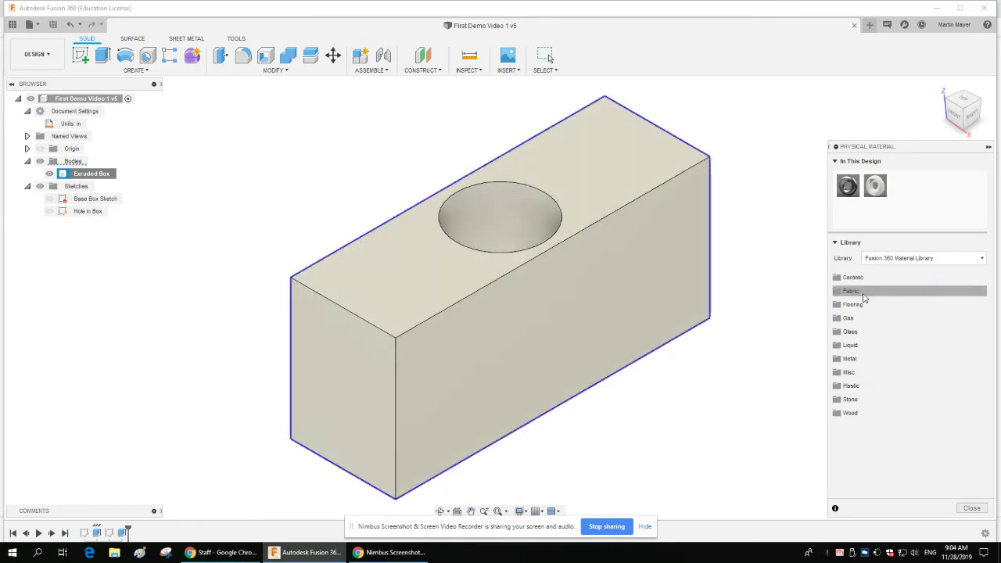
pyautogui.click(844, 359)
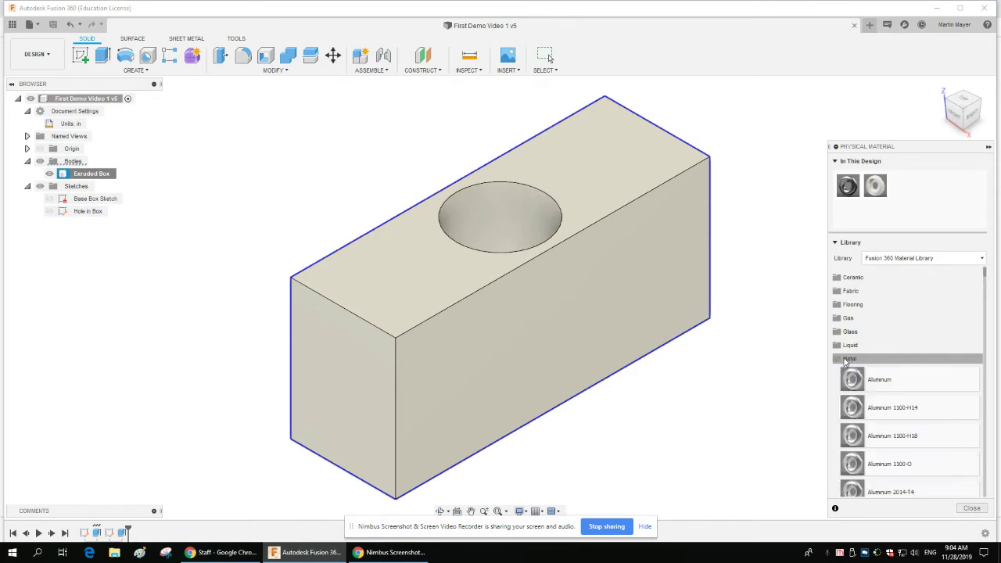
pyautogui.moveTo(873, 383); pyautogui.dragTo(560, 291)
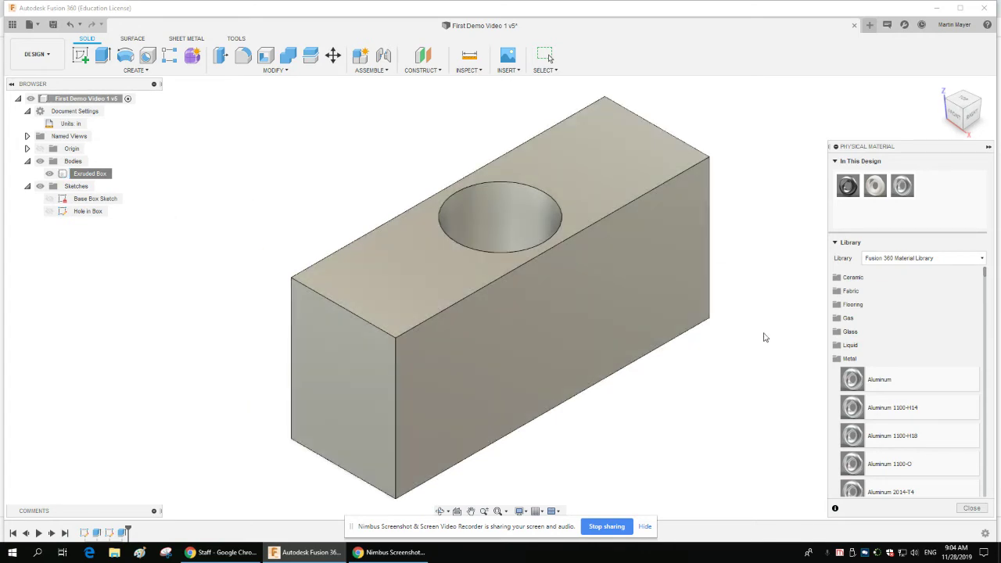
# Assign the ABS Plastic physical material from the Plastic library to the Extruded Box body and close the material settings
pyautogui.click(835, 359)
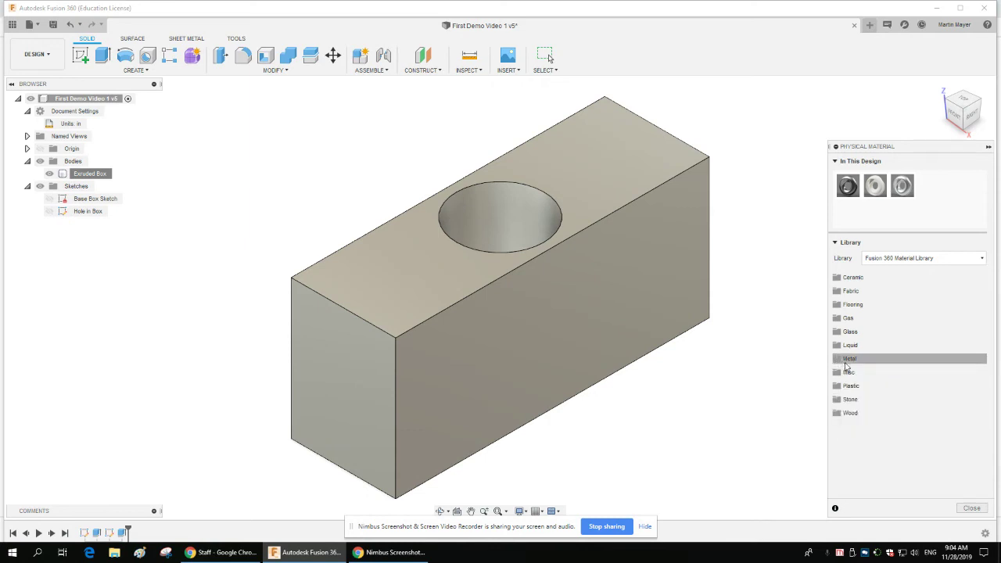
pyautogui.click(838, 387)
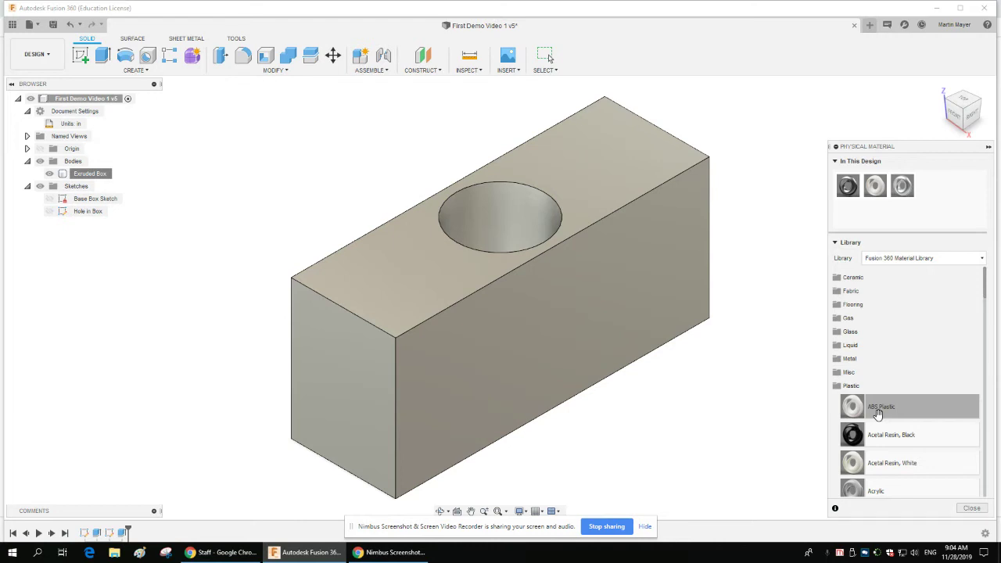
pyautogui.click(841, 390)
pyautogui.click(842, 386)
pyautogui.scroll(-6, 877, 422)
pyautogui.scroll(5, 880, 420)
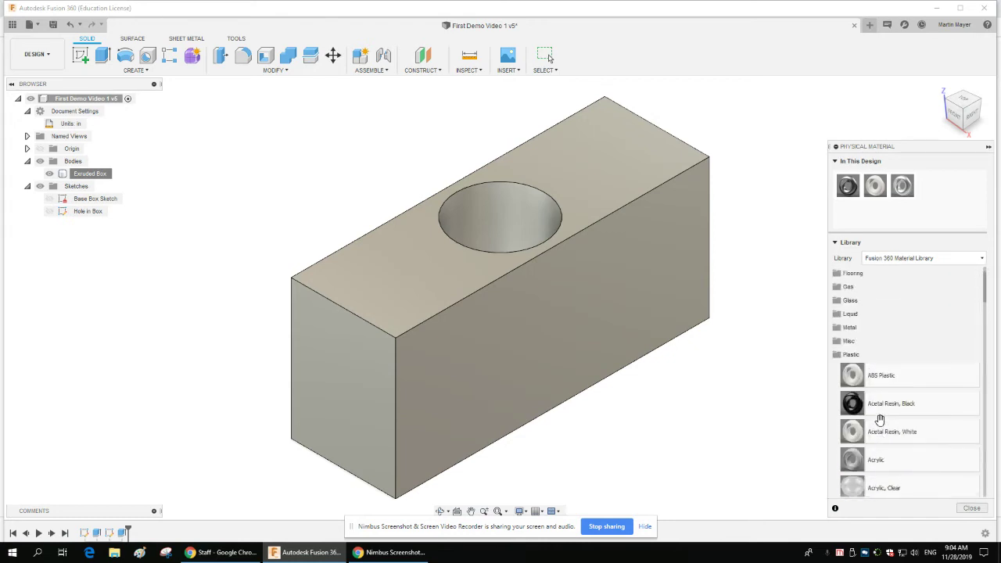
pyautogui.moveTo(865, 379); pyautogui.dragTo(442, 290)
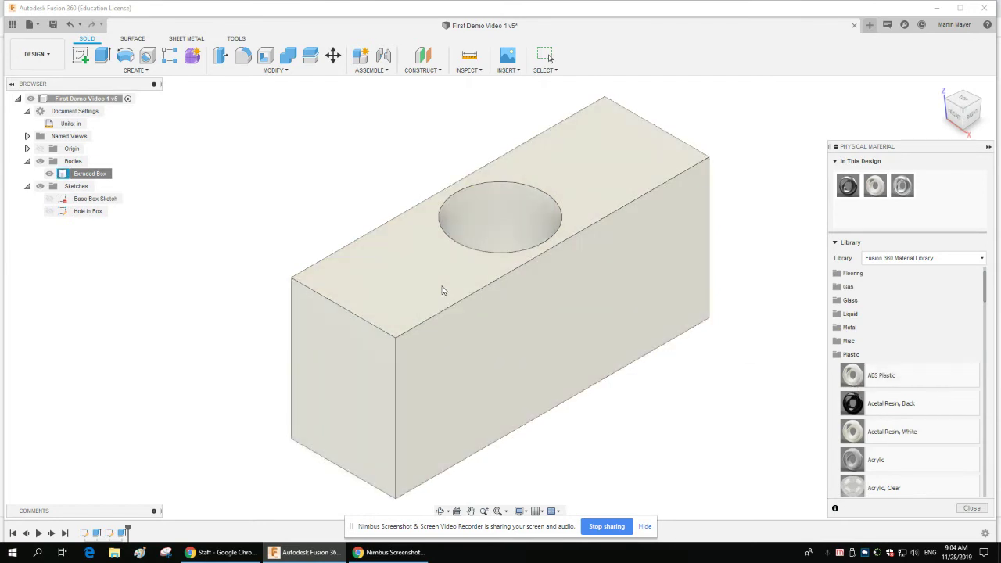
pyautogui.moveTo(860, 402); pyautogui.dragTo(462, 258)
pyautogui.moveTo(642, 166); pyautogui.dragTo(985, 520)
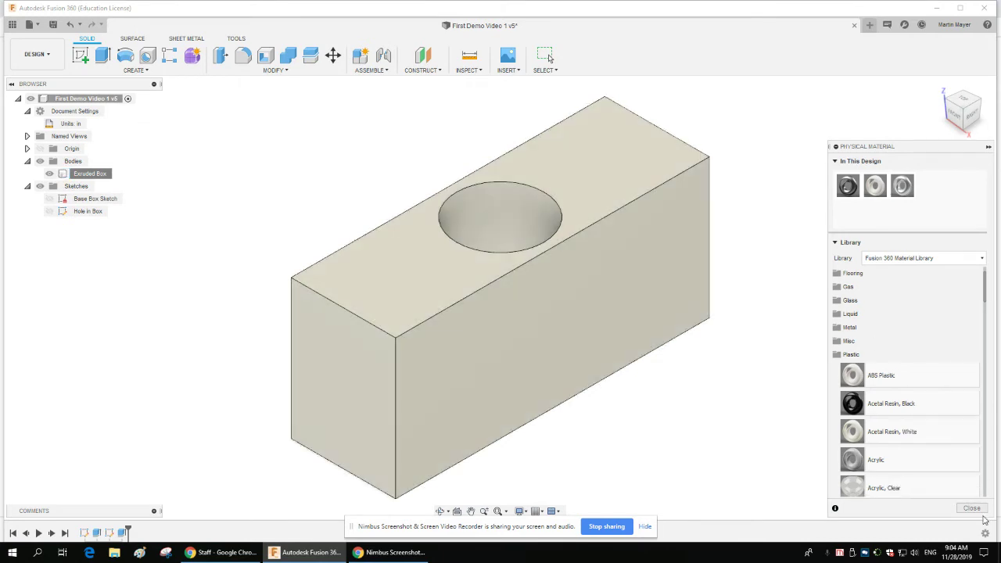
pyautogui.click(971, 508)
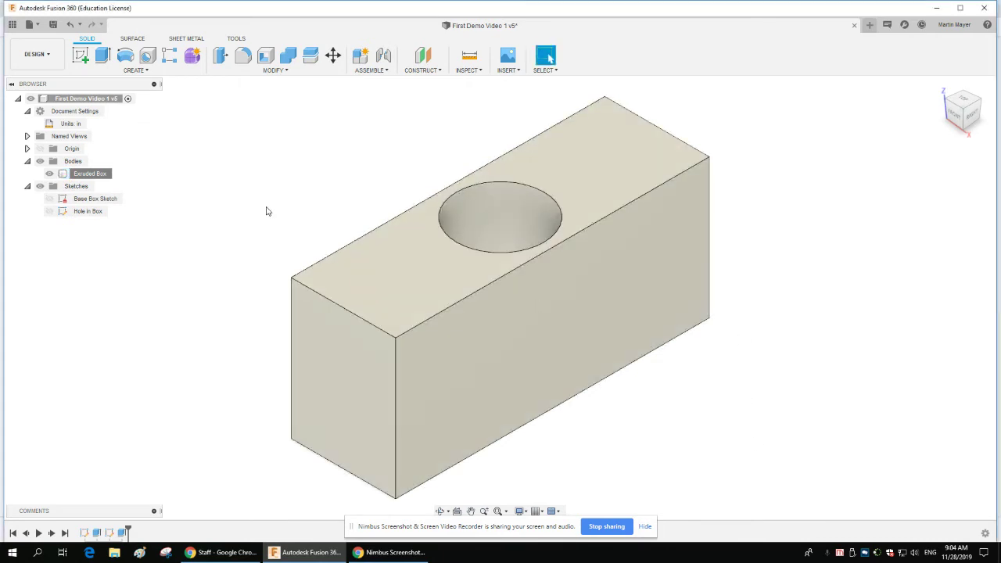
# Display the properties of the Extruded Box body to read its mass, volume and physical material
pyautogui.rightClick(93, 175)
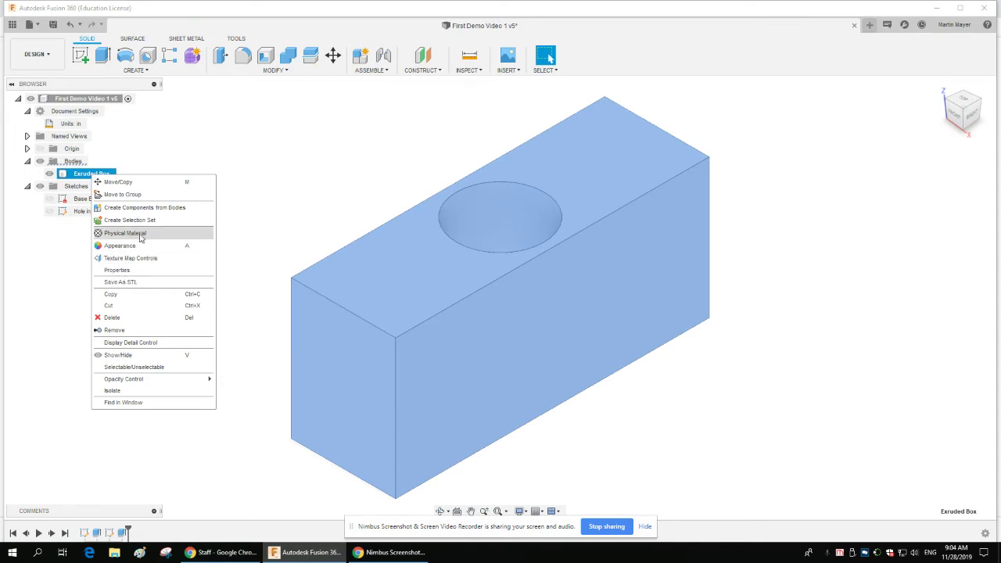
pyautogui.click(117, 270)
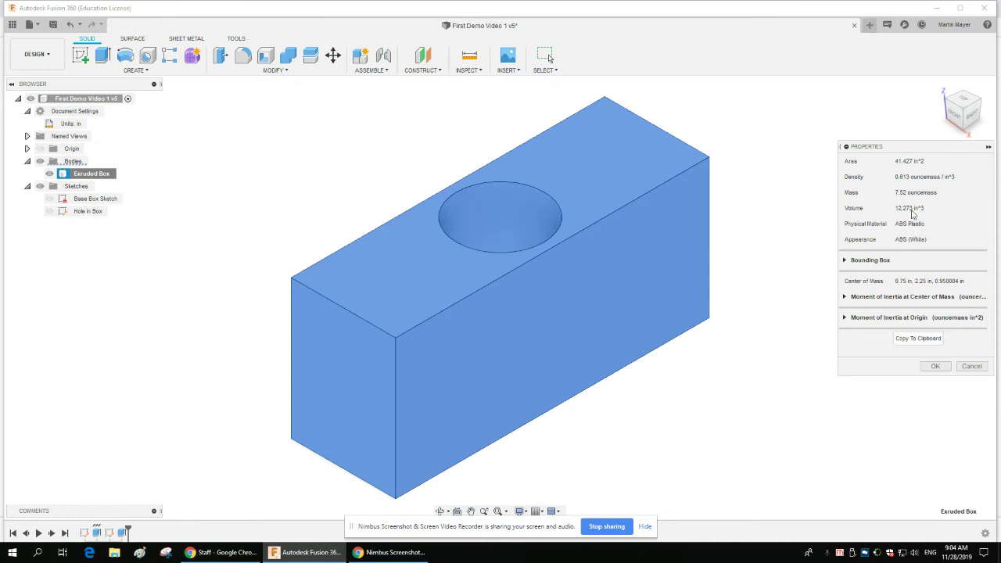
# Close the body's properties and apply the Aluminum physical material from the Metal library to the Extruded Box body
pyautogui.moveTo(924, 148); pyautogui.dragTo(874, 141)
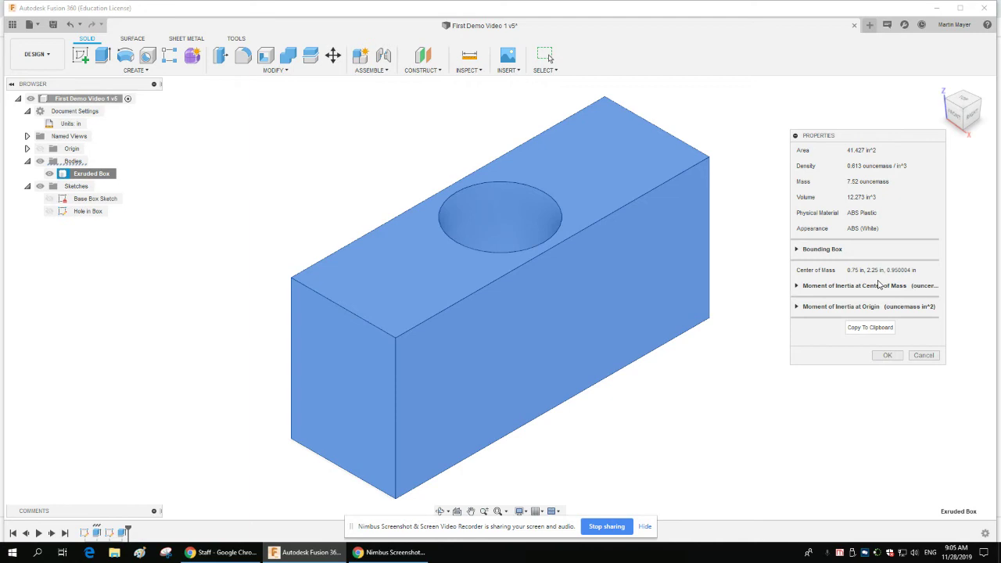
pyautogui.click(887, 355)
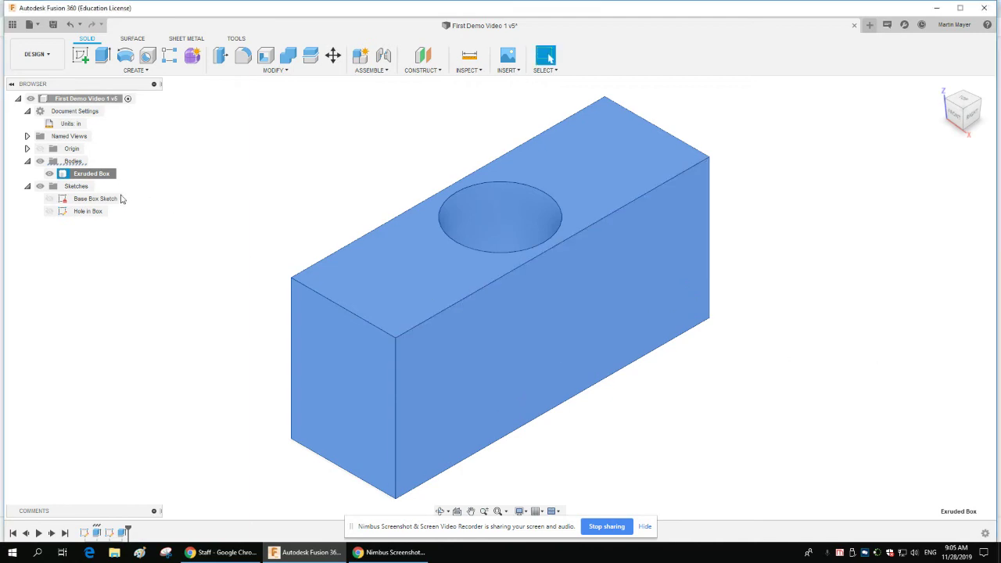
pyautogui.rightClick(90, 174)
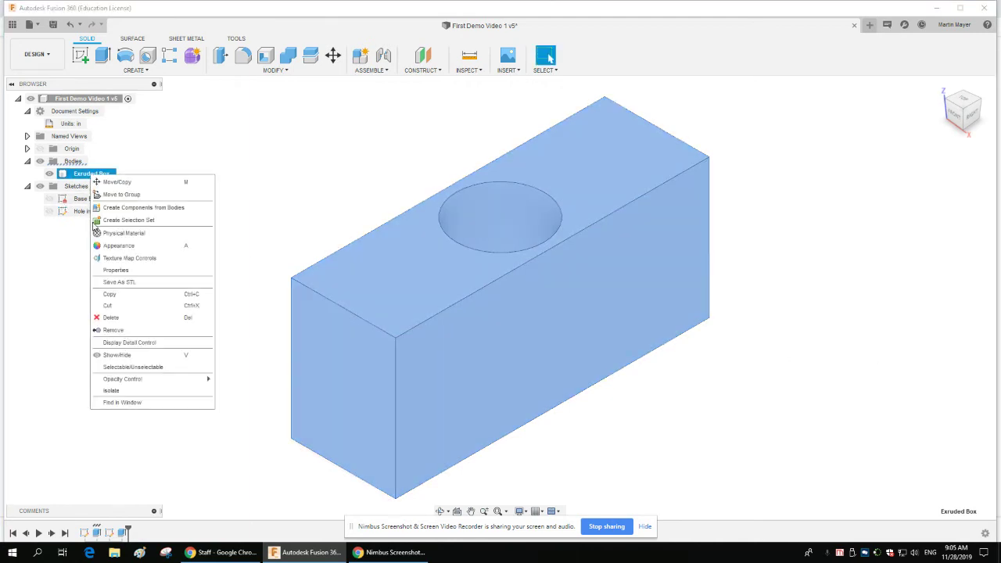
pyautogui.click(124, 233)
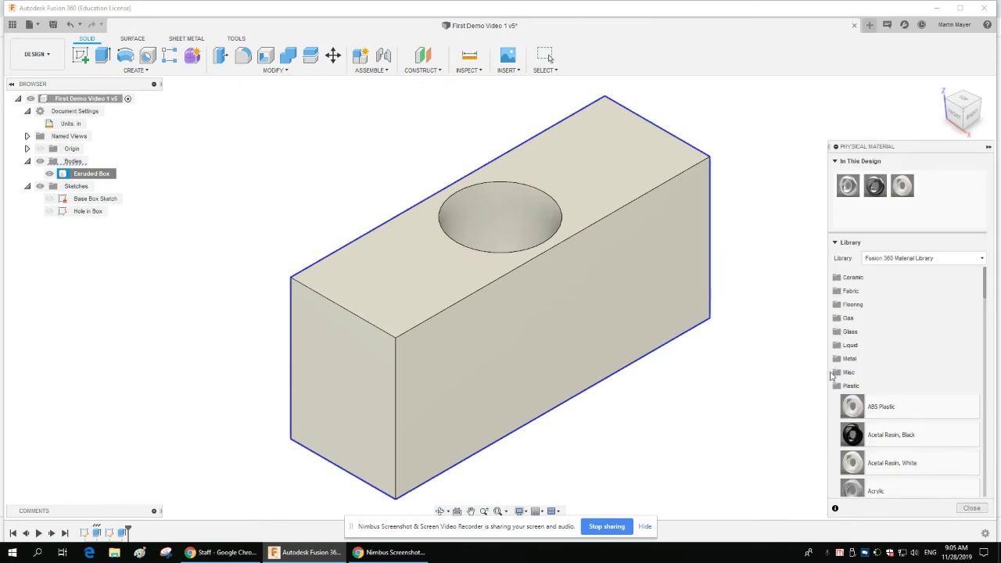
pyautogui.click(842, 359)
pyautogui.moveTo(876, 379); pyautogui.dragTo(579, 272)
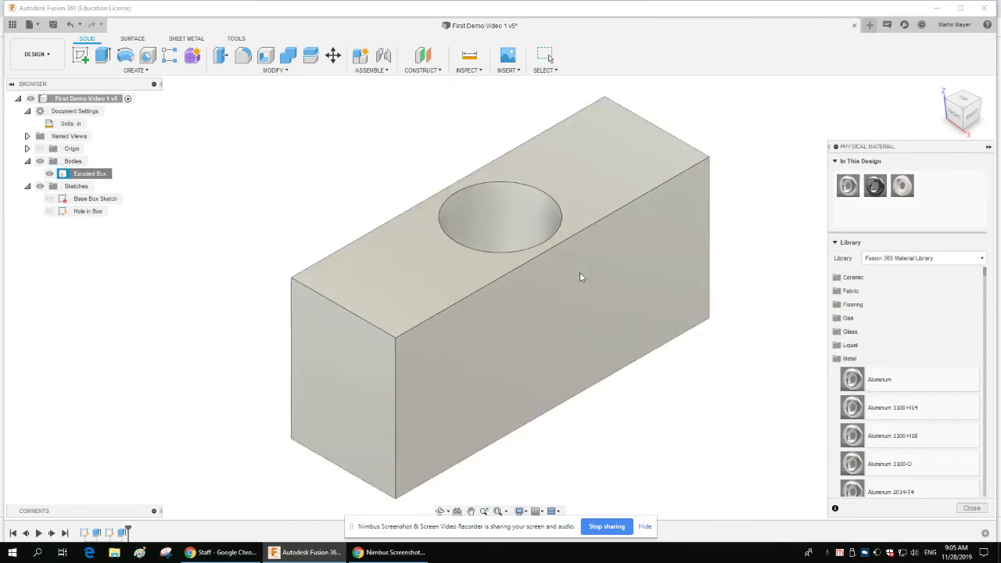
pyautogui.click(971, 507)
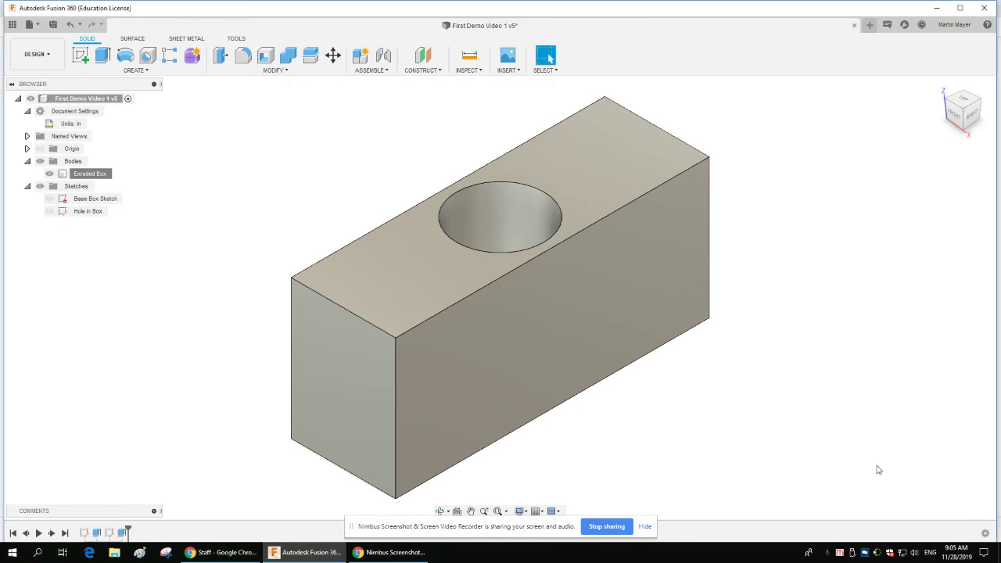
# Display the properties of the Extruded Box body to read its mass and density in Aluminum, and dismiss them
pyautogui.rightClick(91, 176)
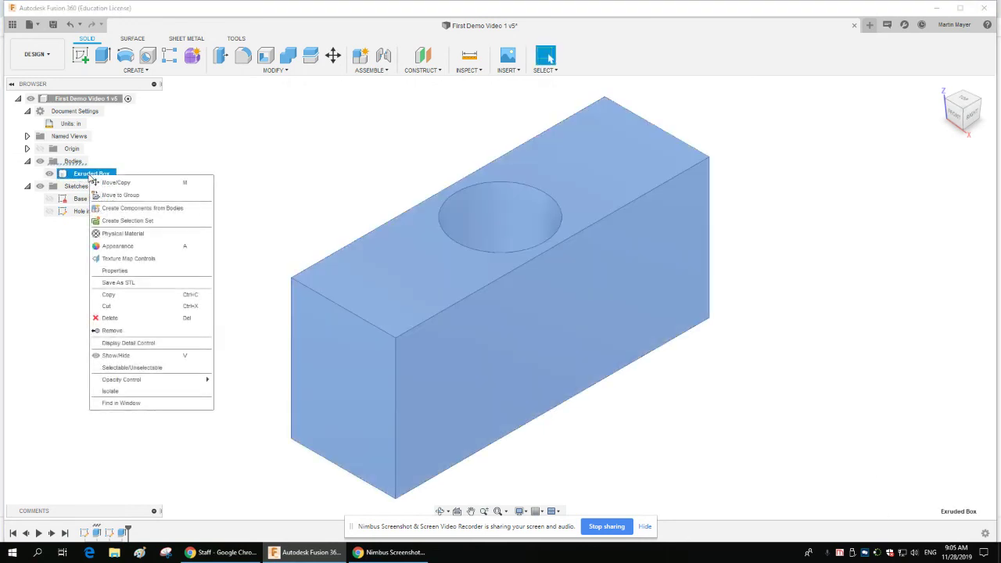
pyautogui.click(115, 270)
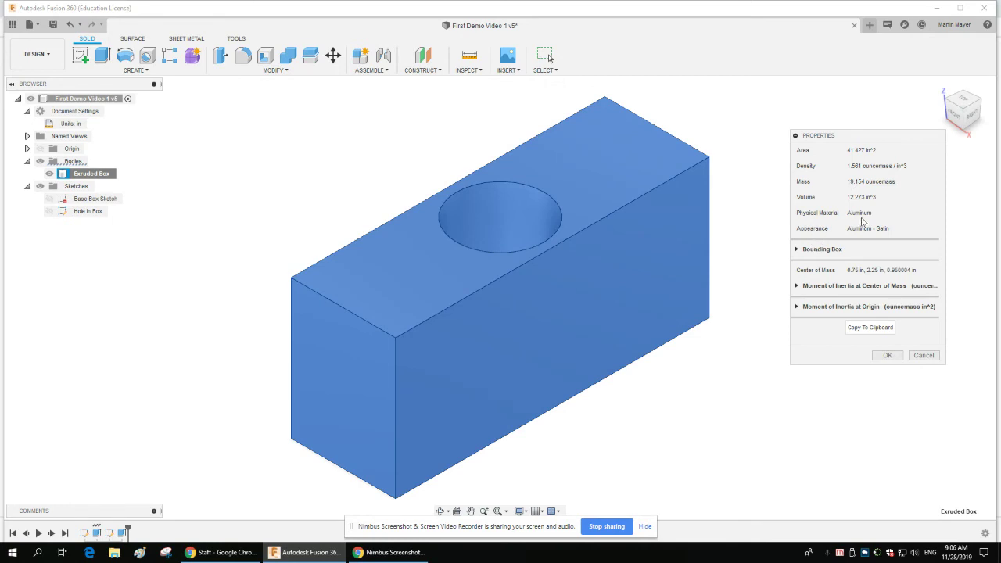
pyautogui.click(923, 355)
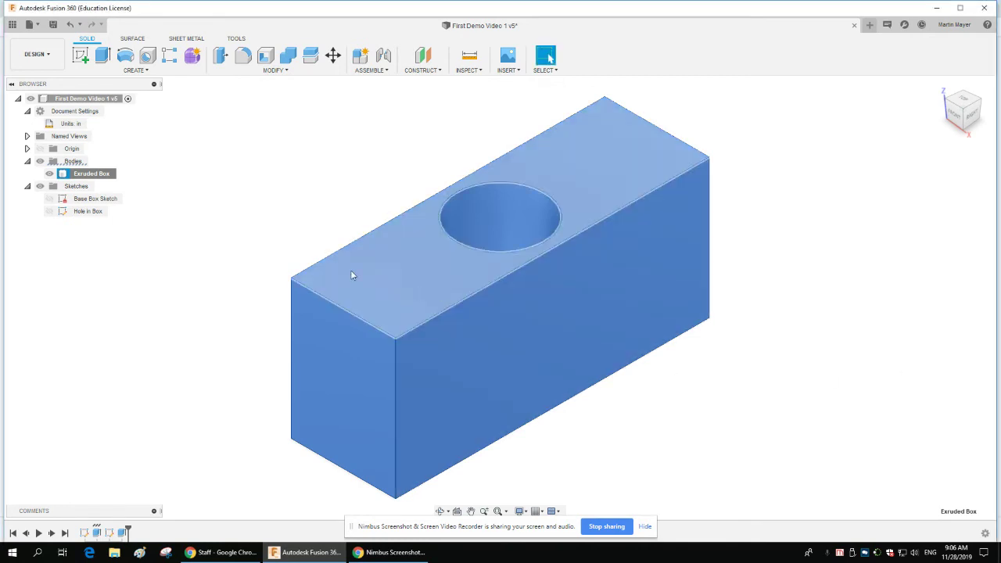
# Assign the ABS Plastic physical material from the Plastic library to the Extruded Box body and close the material settings
pyautogui.rightClick(79, 175)
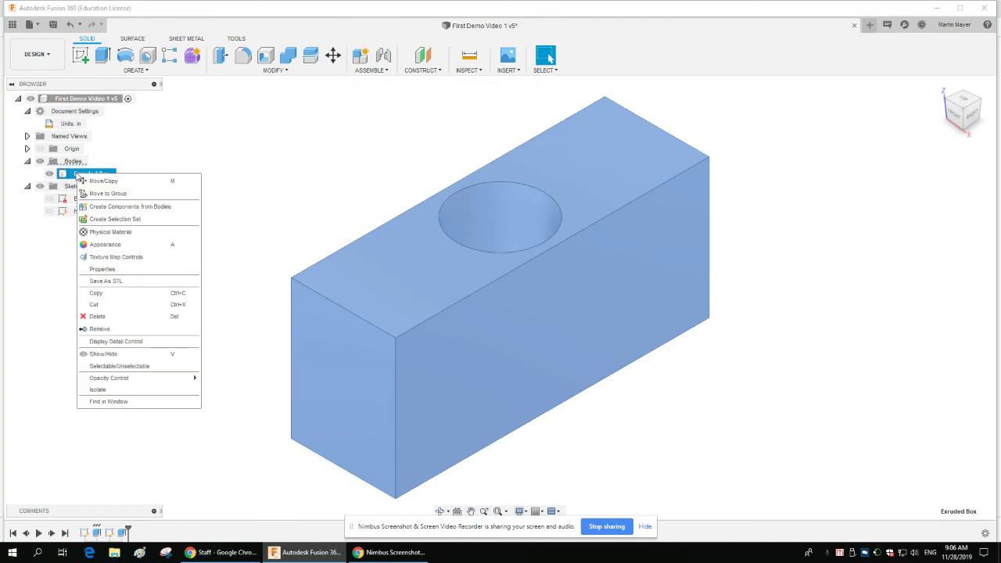
pyautogui.click(126, 234)
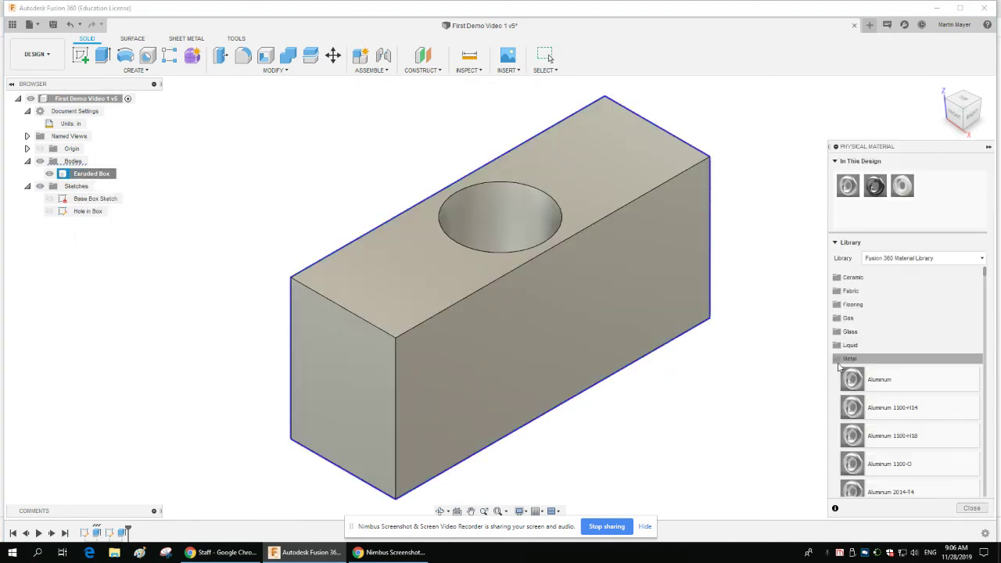
pyautogui.moveTo(852, 407); pyautogui.dragTo(538, 299)
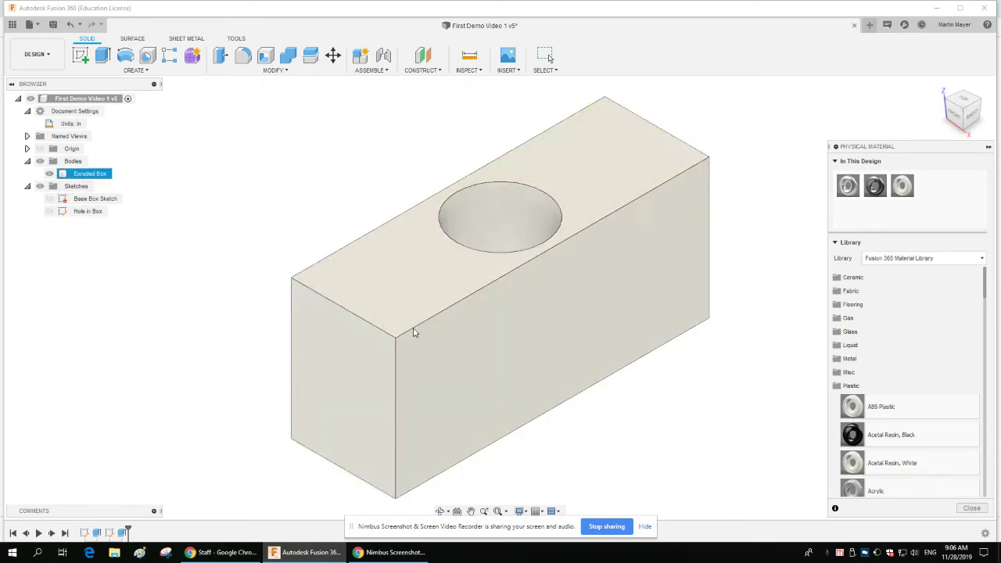
pyautogui.click(972, 508)
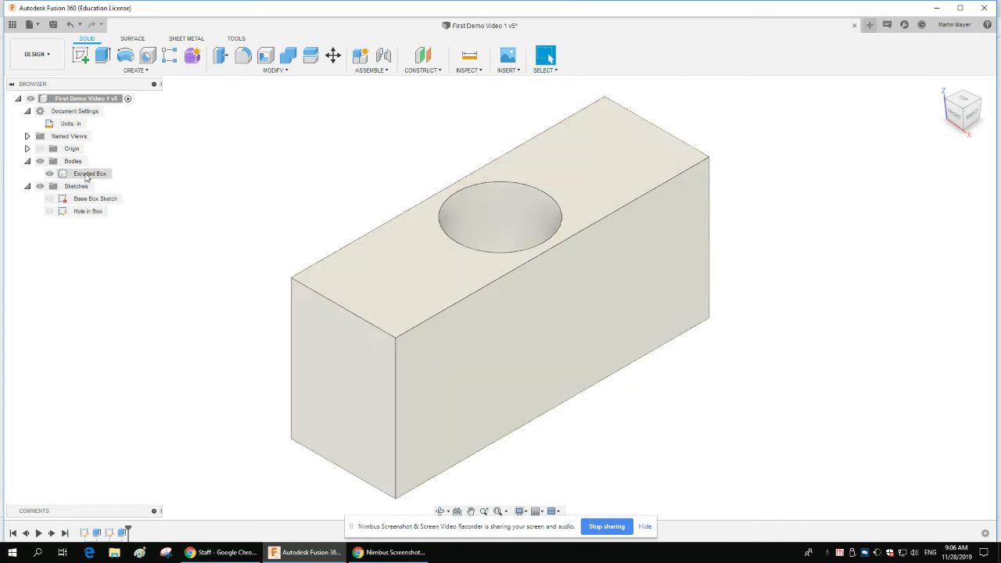
# Check the mass, volume and physical material of the Extruded Box body in ABS Plastic, and close its properties
pyautogui.rightClick(91, 174)
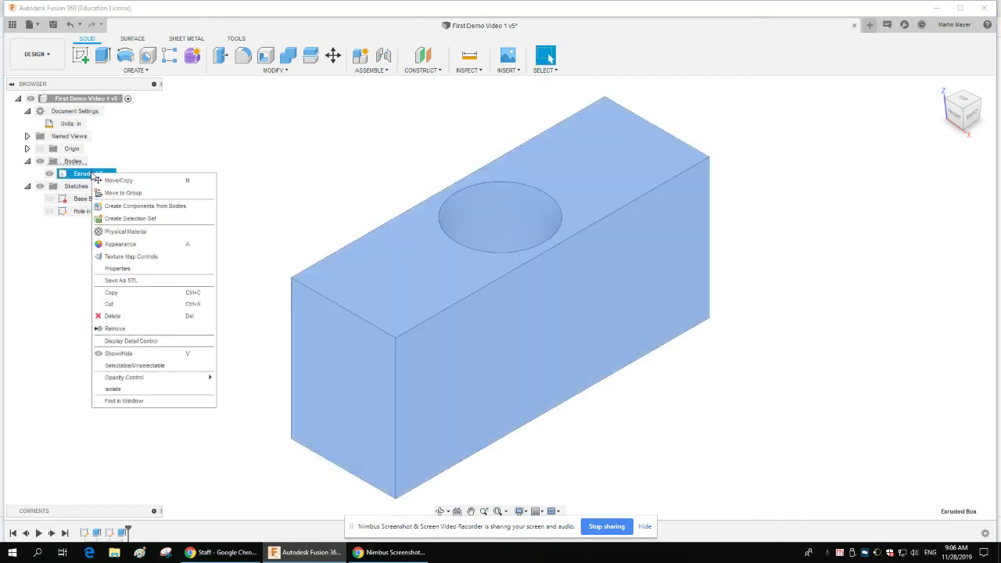
pyautogui.click(135, 270)
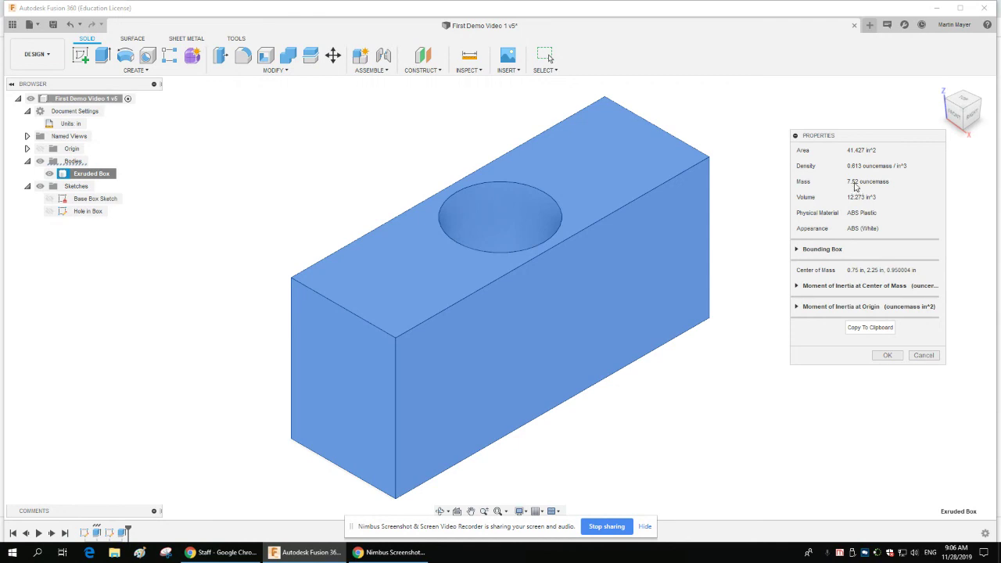
pyautogui.click(887, 355)
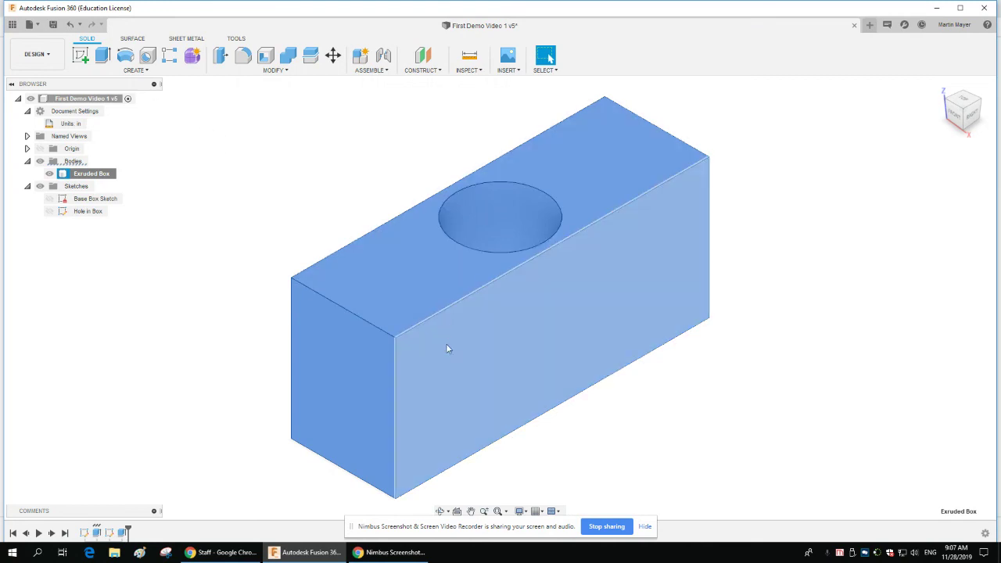
# Open the Hole in Box sketch to examine the circle's position dimensions, finish the sketch and return to the home view
pyautogui.rightClick(80, 211)
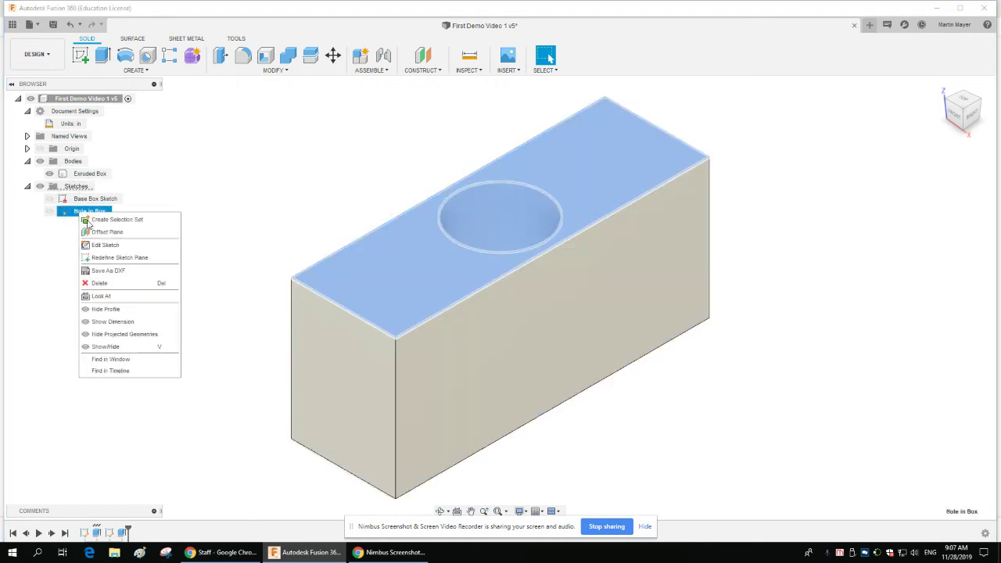
pyautogui.click(109, 242)
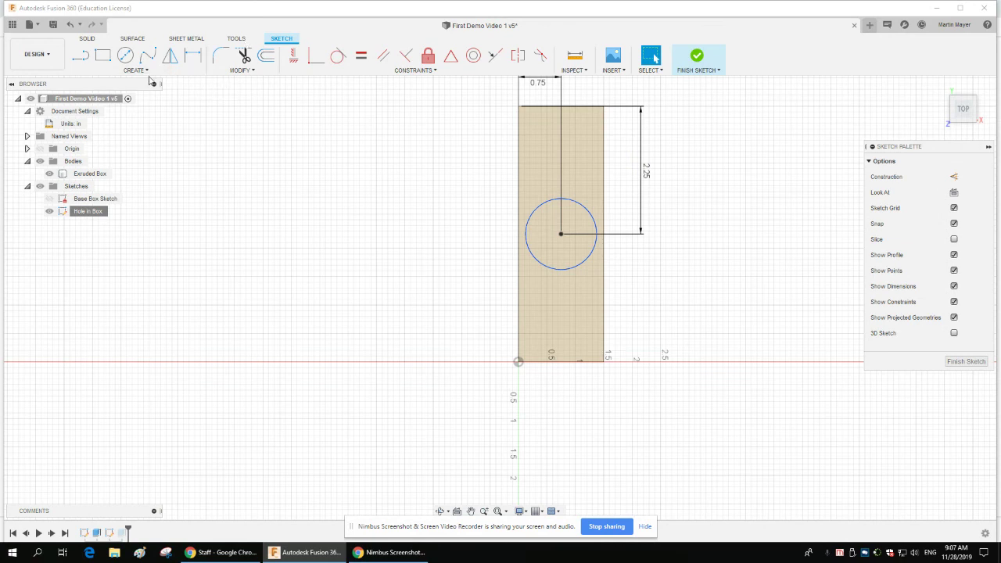
pyautogui.scroll(-1, 680, 255)
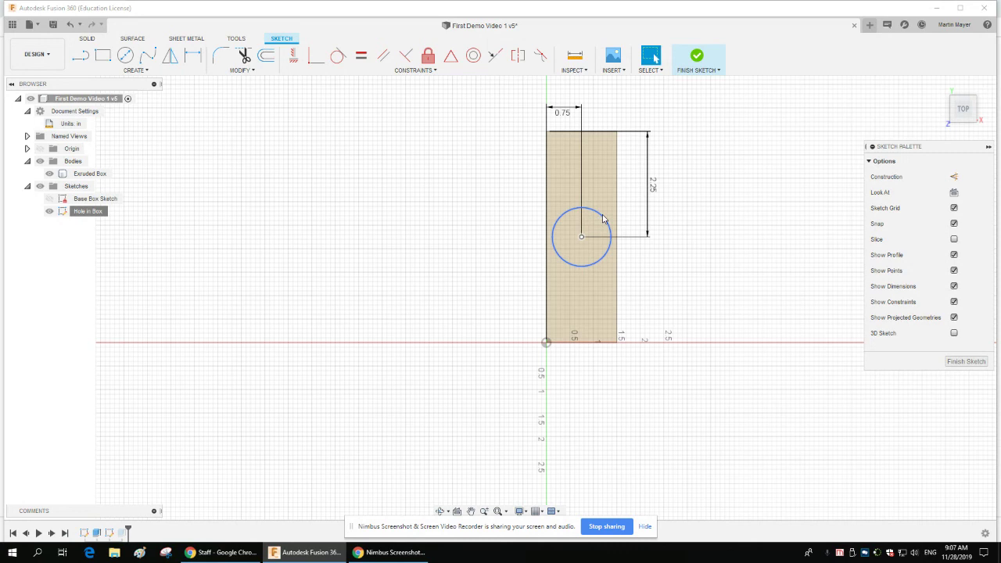
pyautogui.click(697, 62)
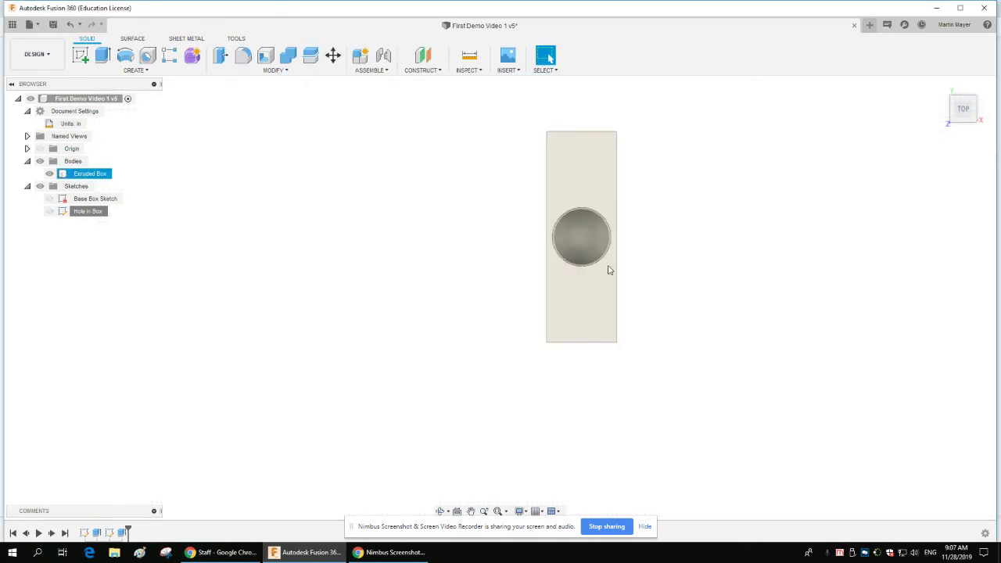
pyautogui.click(941, 86)
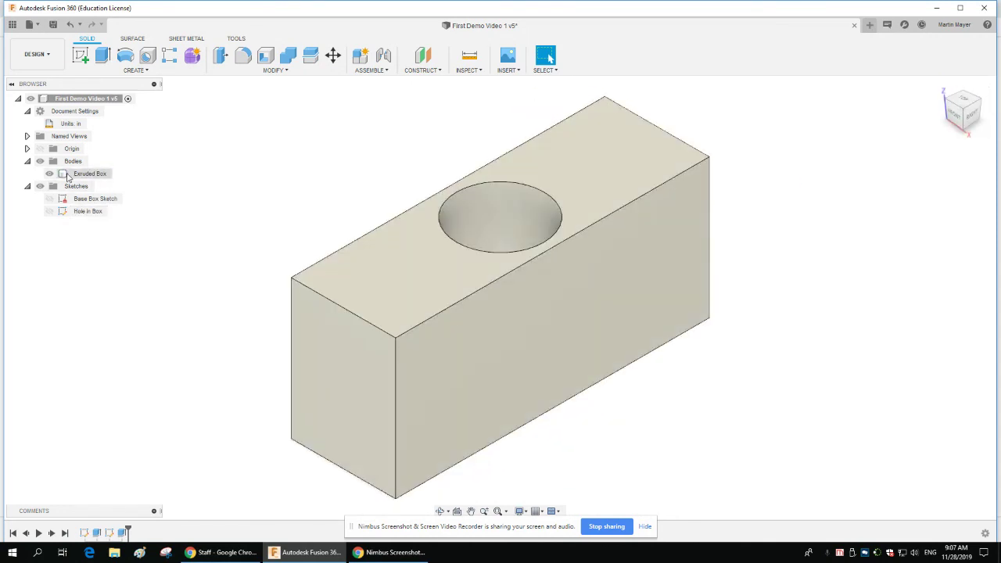
# Display the properties of the Extruded Box body again to review its mass and physical material
pyautogui.click(77, 179)
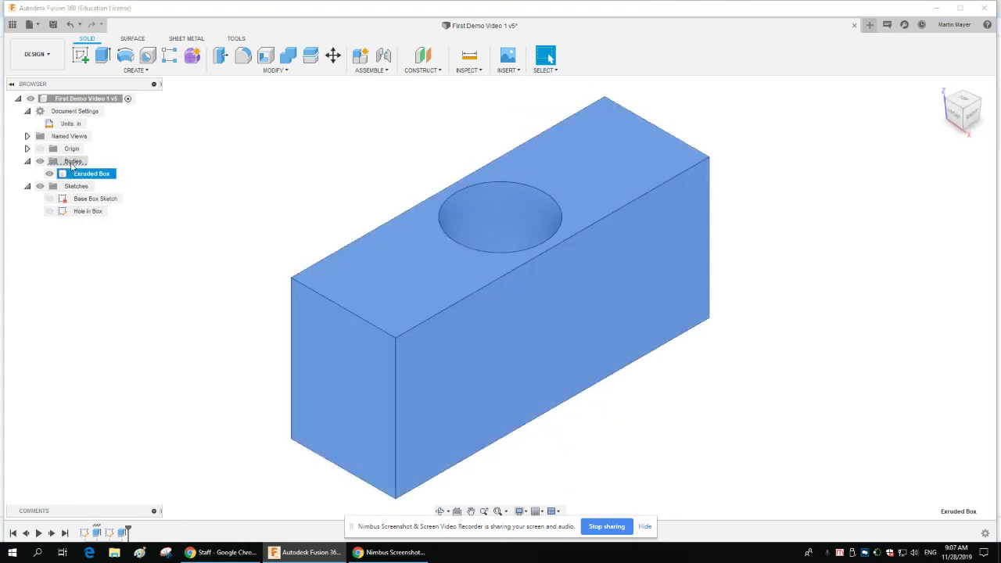
pyautogui.rightClick(76, 179)
pyautogui.click(111, 270)
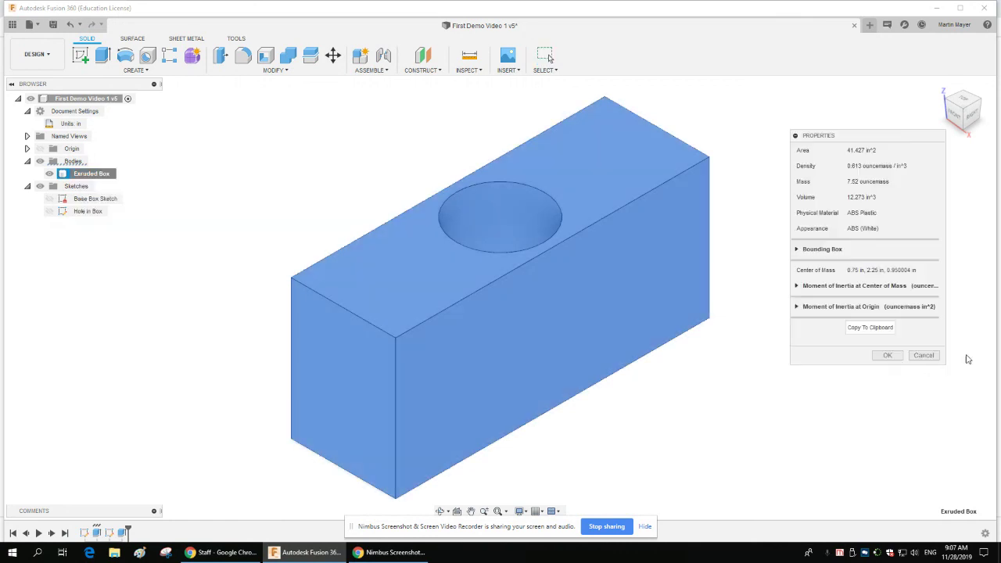